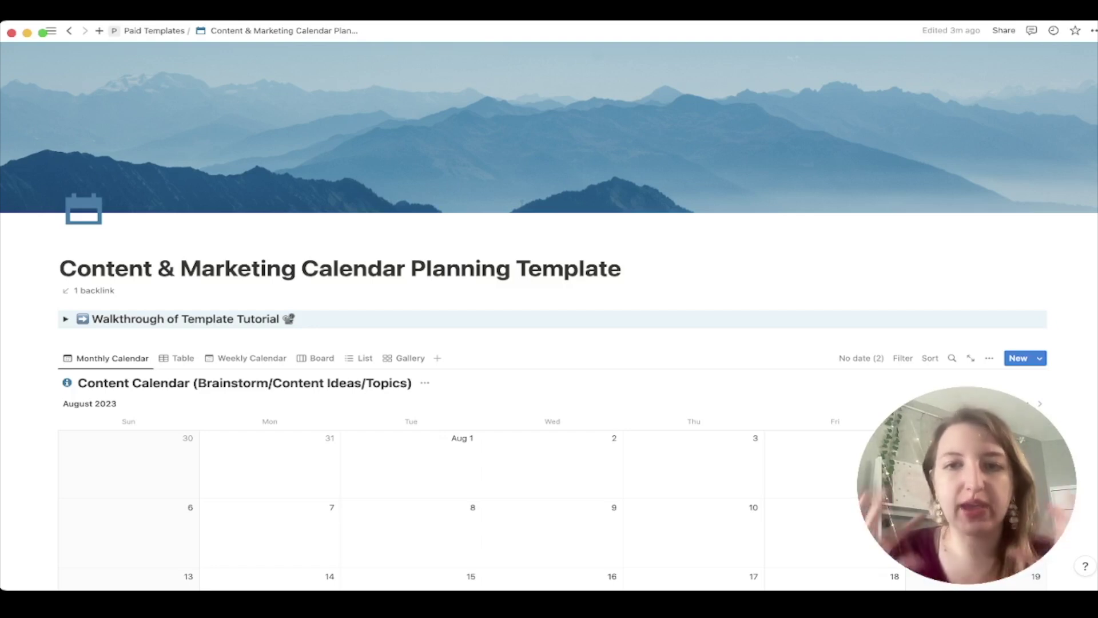
Scroll down to Quick Link Resources below the August calendar and clear the Lead Magnets selection
{"action": "scroll", "coordinate": [549, 343], "scroll_direction": "down", "scroll_amount": 5}
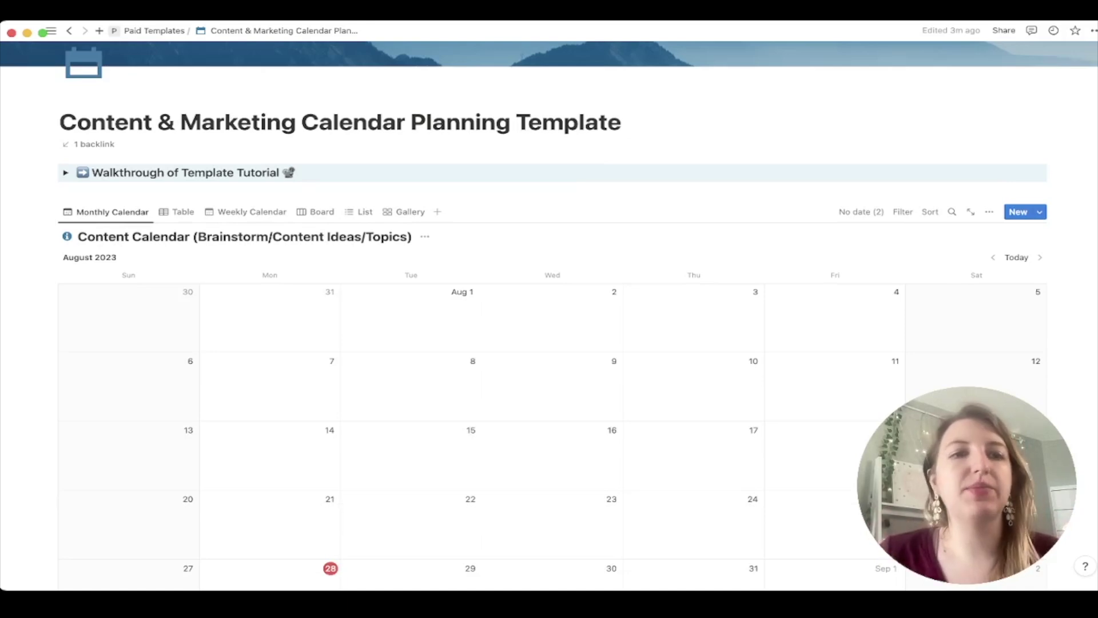
{"action": "scroll", "coordinate": [549, 309], "scroll_direction": "down", "scroll_amount": 6}
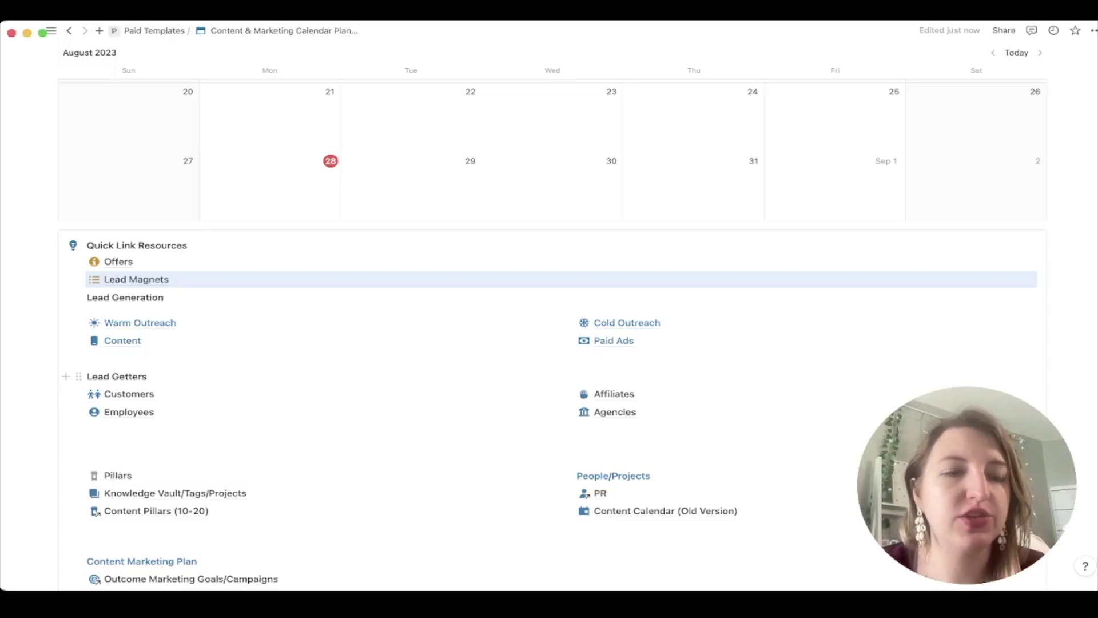
{"action": "left_click", "coordinate": [115, 358]}
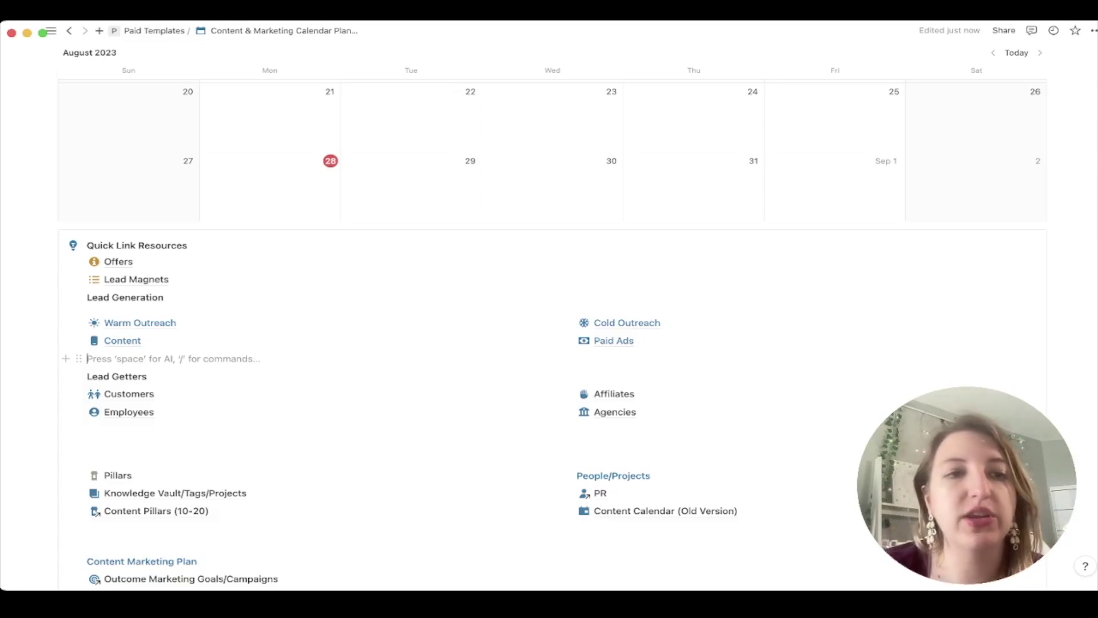
{"action": "left_click", "coordinate": [119, 261]}
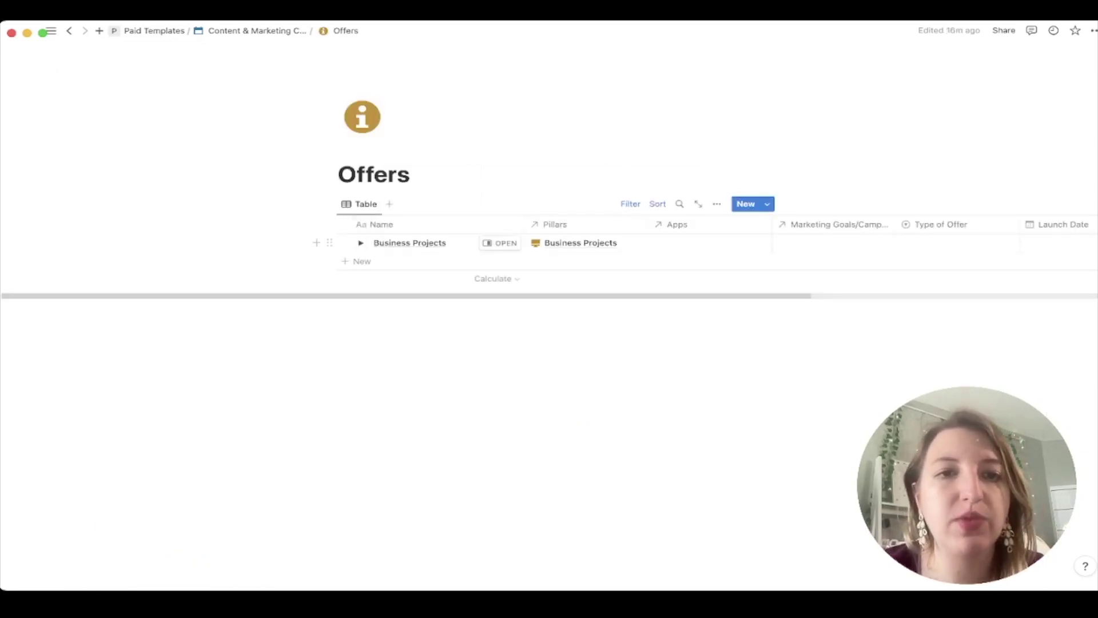
{"action": "left_click", "coordinate": [360, 243]}
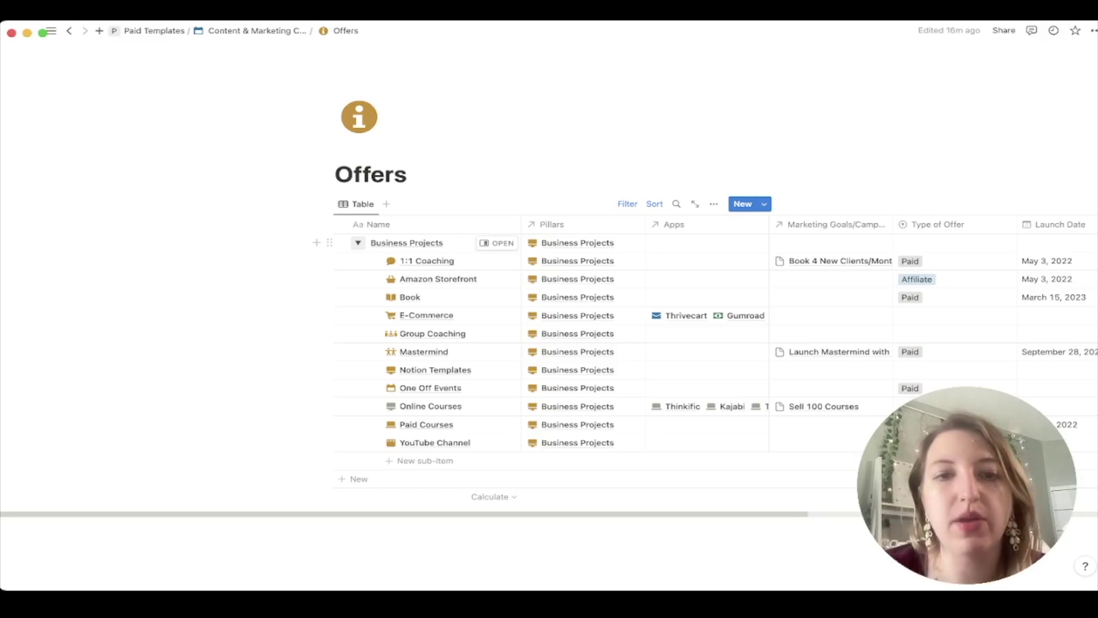
{"action": "scroll", "coordinate": [498, 369], "scroll_direction": "right", "scroll_amount": 4}
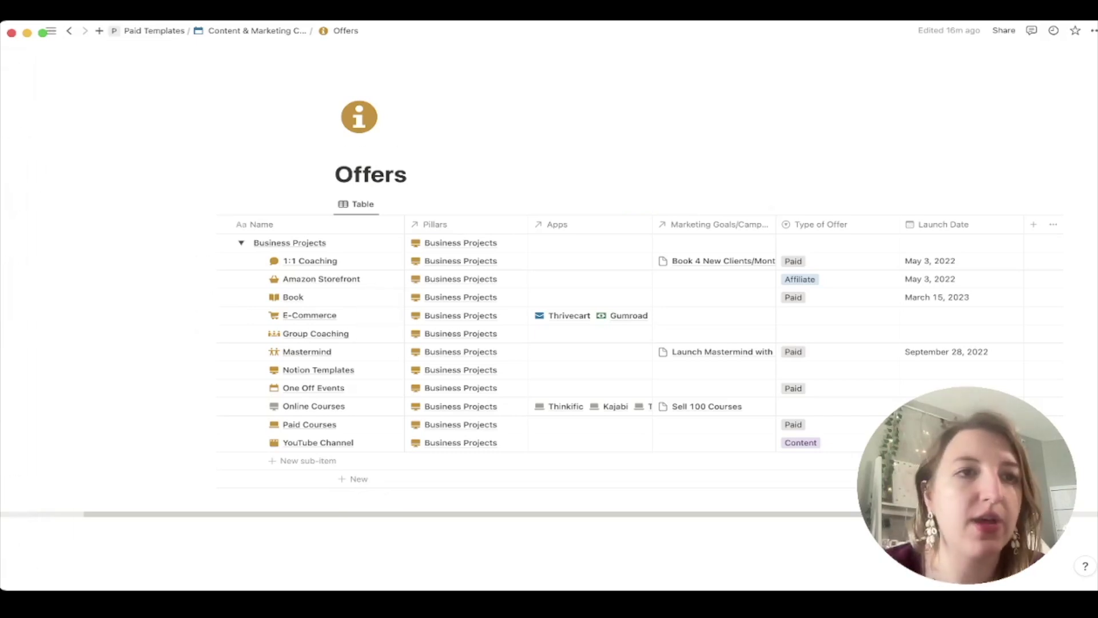
{"action": "left_click", "coordinate": [69, 31]}
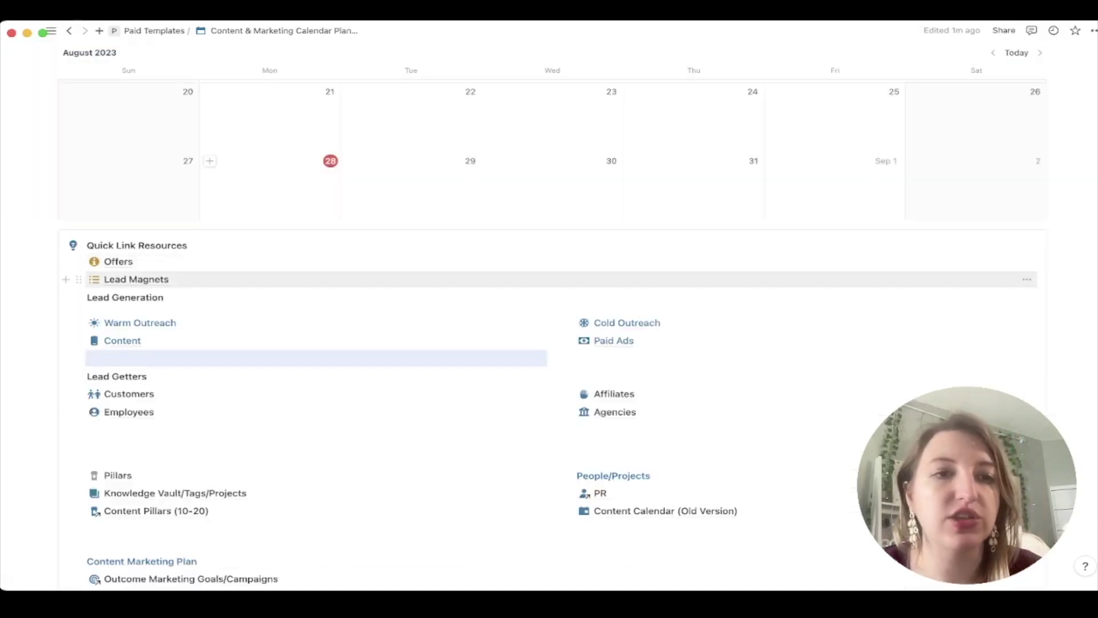
{"action": "left_click", "coordinate": [136, 279]}
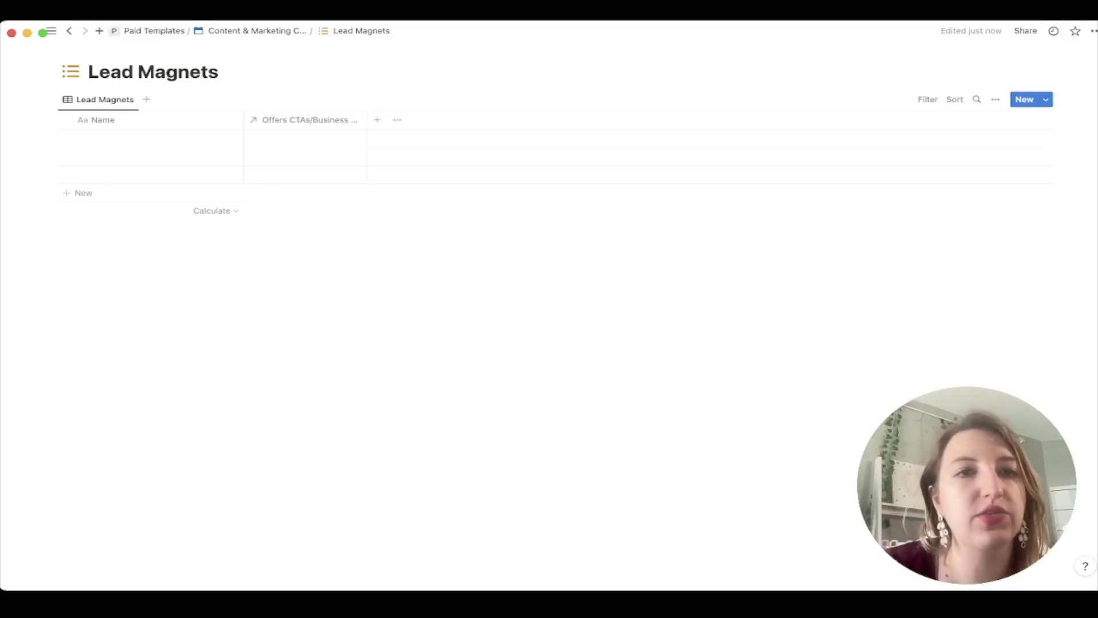
{"action": "left_click", "coordinate": [257, 30]}
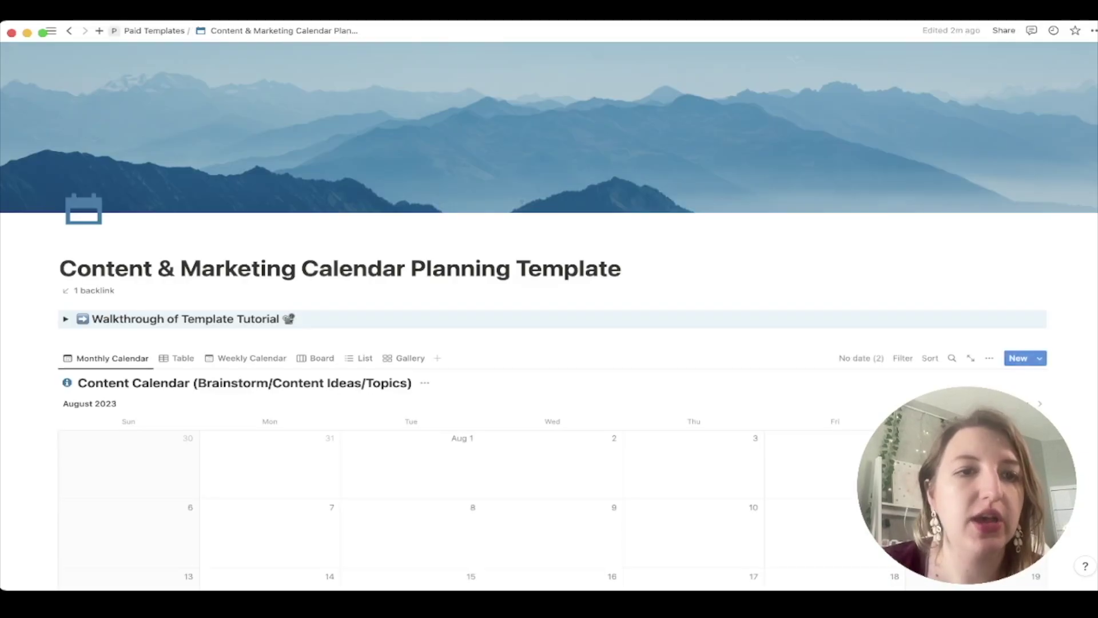
{"action": "scroll", "coordinate": [549, 344], "scroll_direction": "down", "scroll_amount": 10}
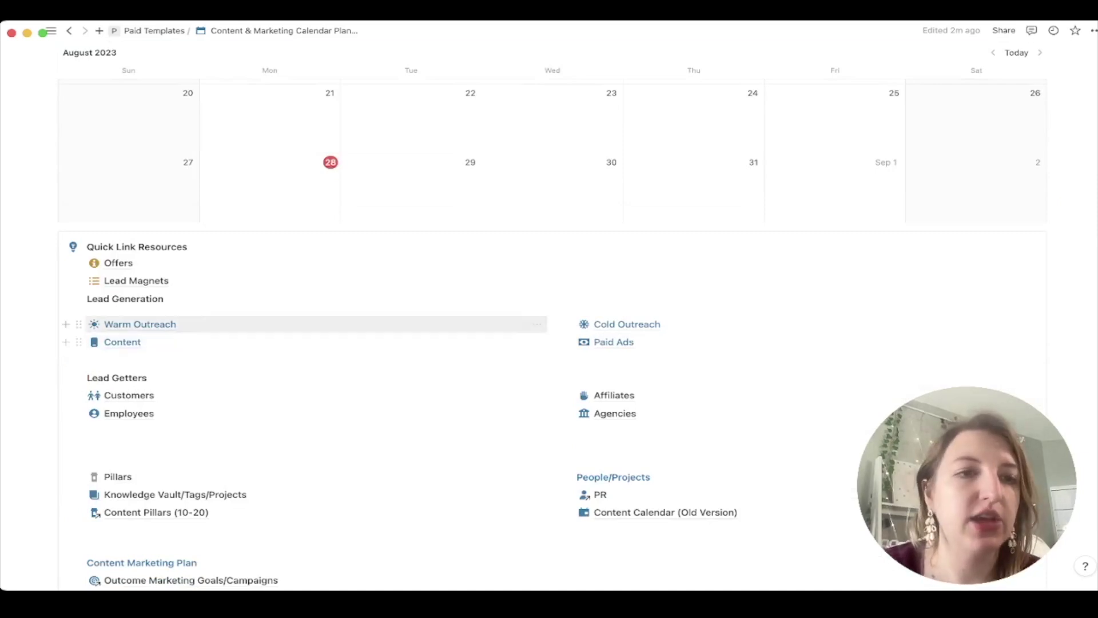
{"action": "left_click", "coordinate": [140, 324]}
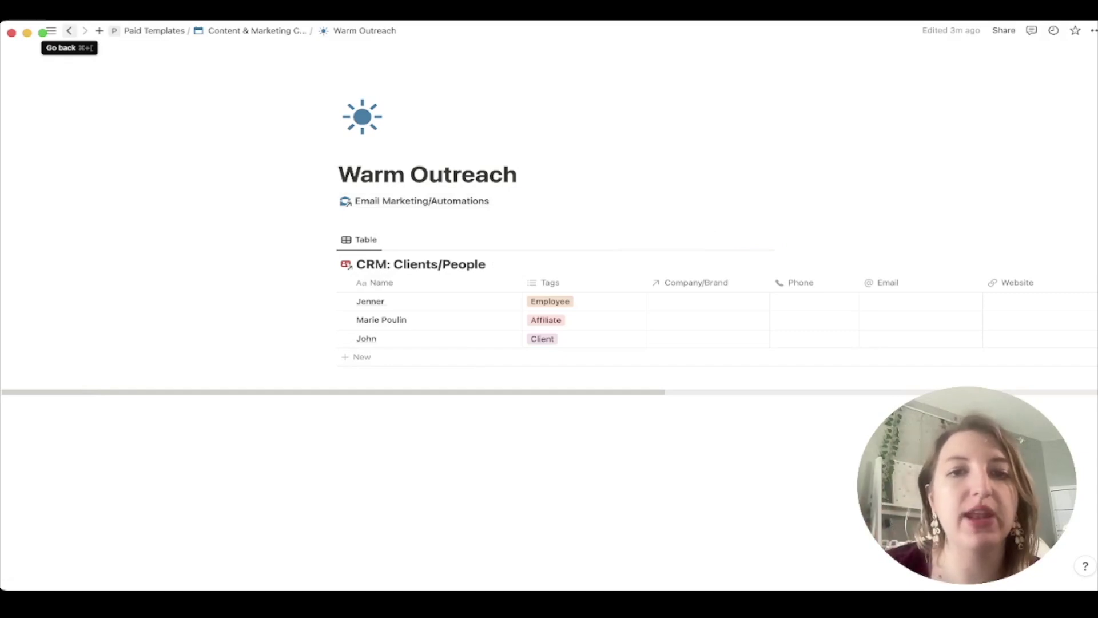
{"action": "left_click", "coordinate": [583, 320]}
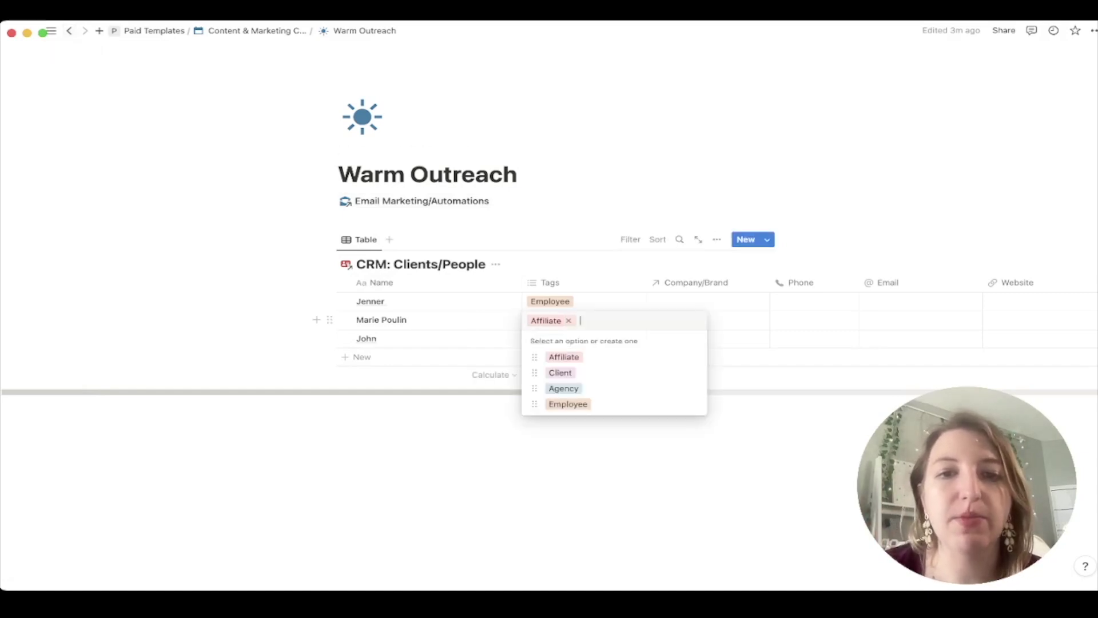
{"action": "key", "text": "Escape"}
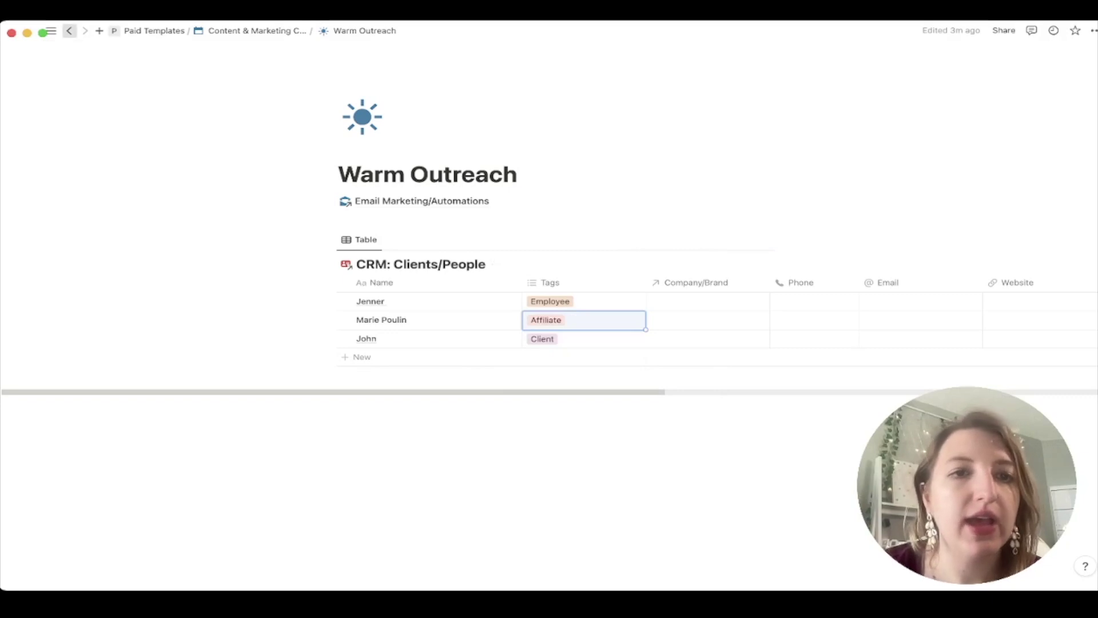
{"action": "key", "text": "super+bracketleft"}
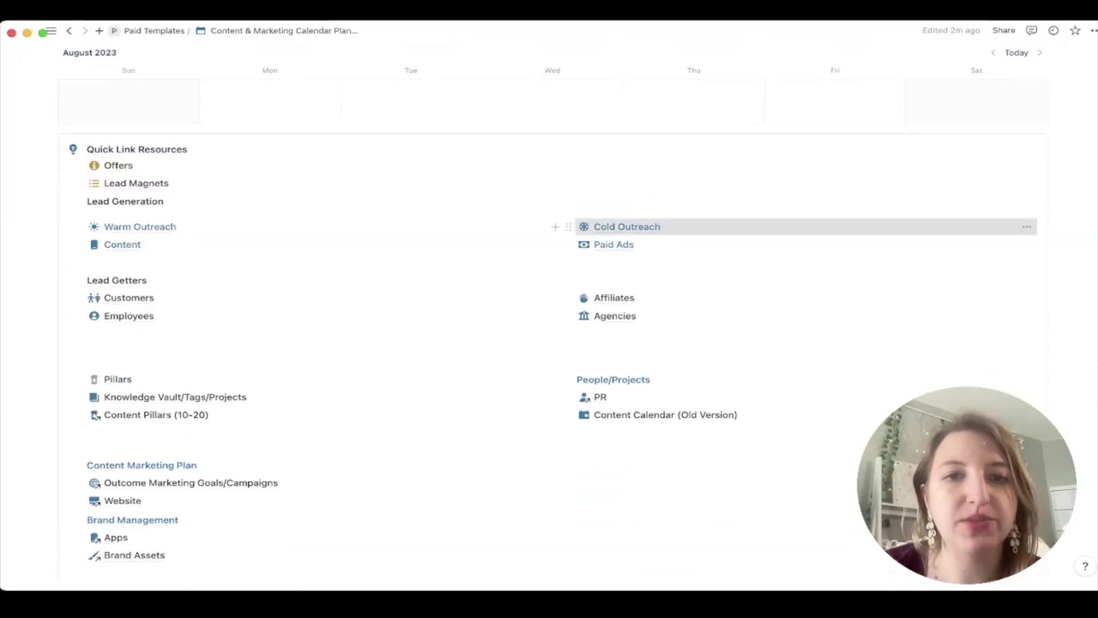
{"action": "left_click", "coordinate": [623, 225]}
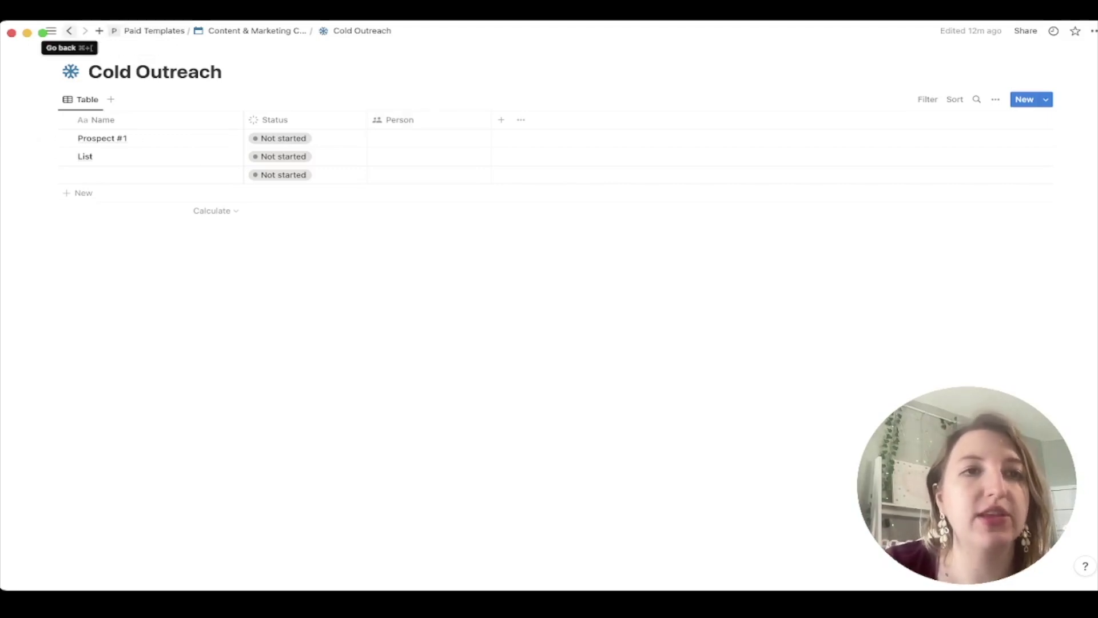
{"action": "left_click", "coordinate": [69, 31]}
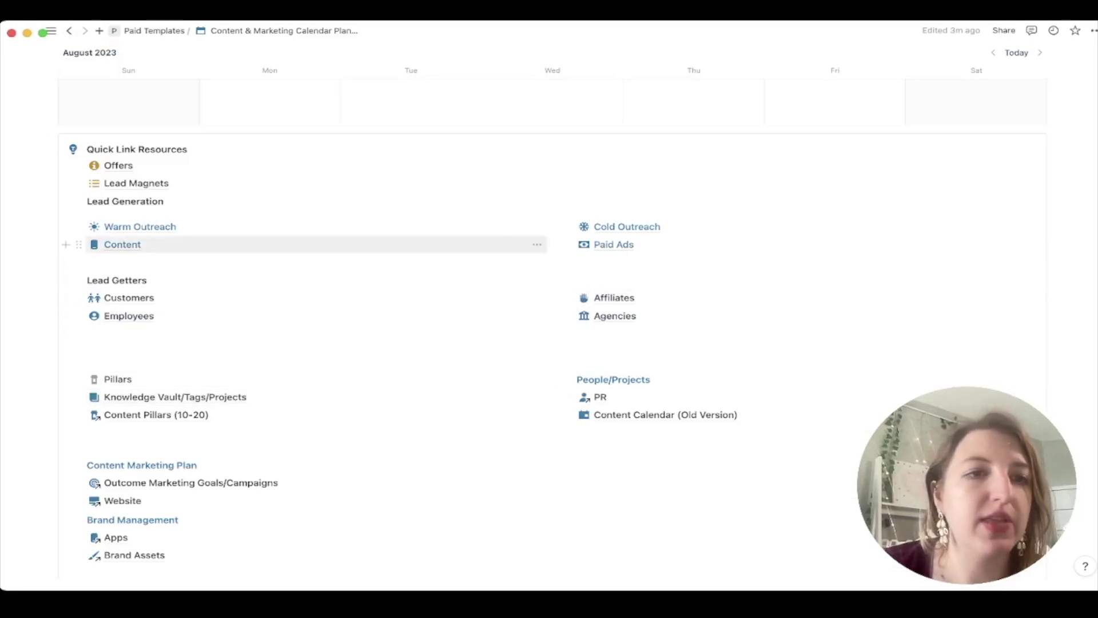
{"action": "left_click", "coordinate": [122, 245]}
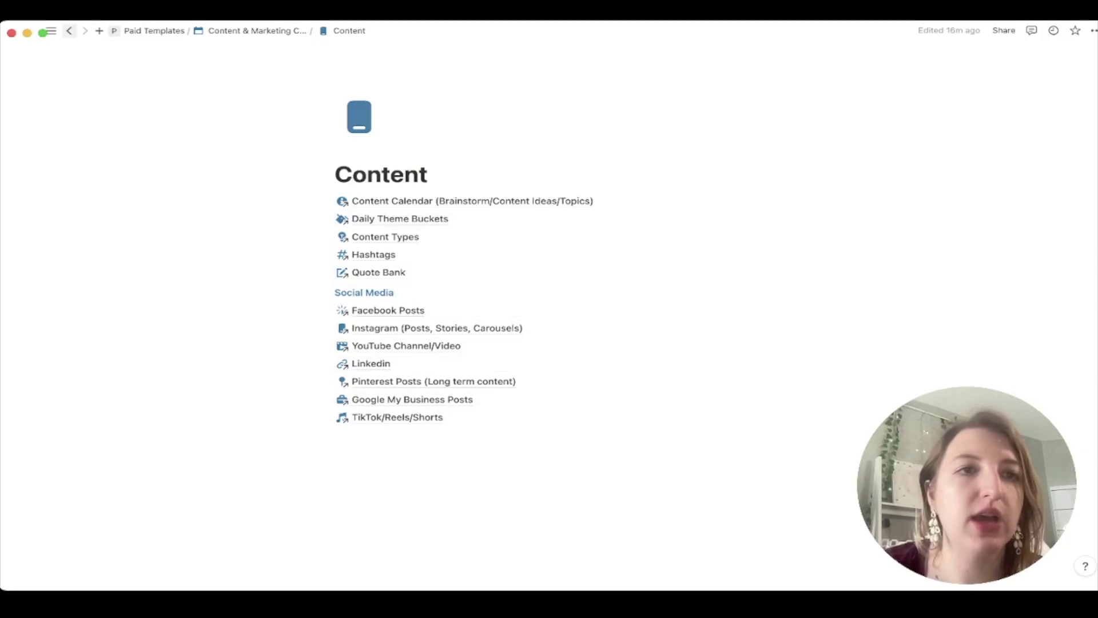
{"action": "left_click", "coordinate": [69, 30]}
{"action": "scroll", "coordinate": [549, 315], "scroll_direction": "up", "scroll_amount": 15}
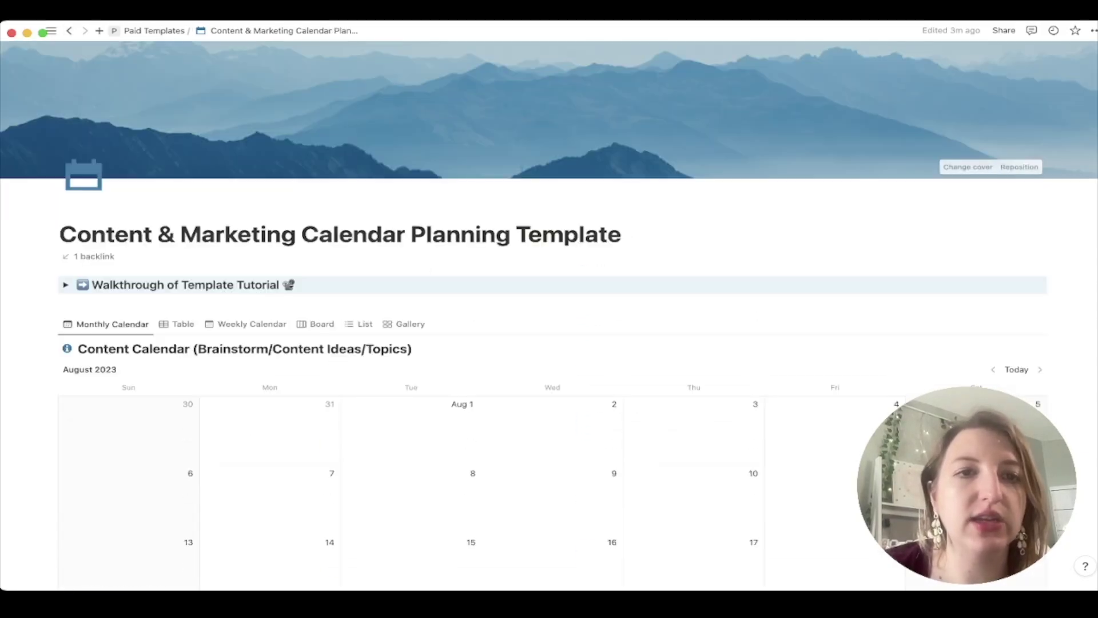
{"action": "scroll", "coordinate": [549, 315], "scroll_direction": "down", "scroll_amount": 5}
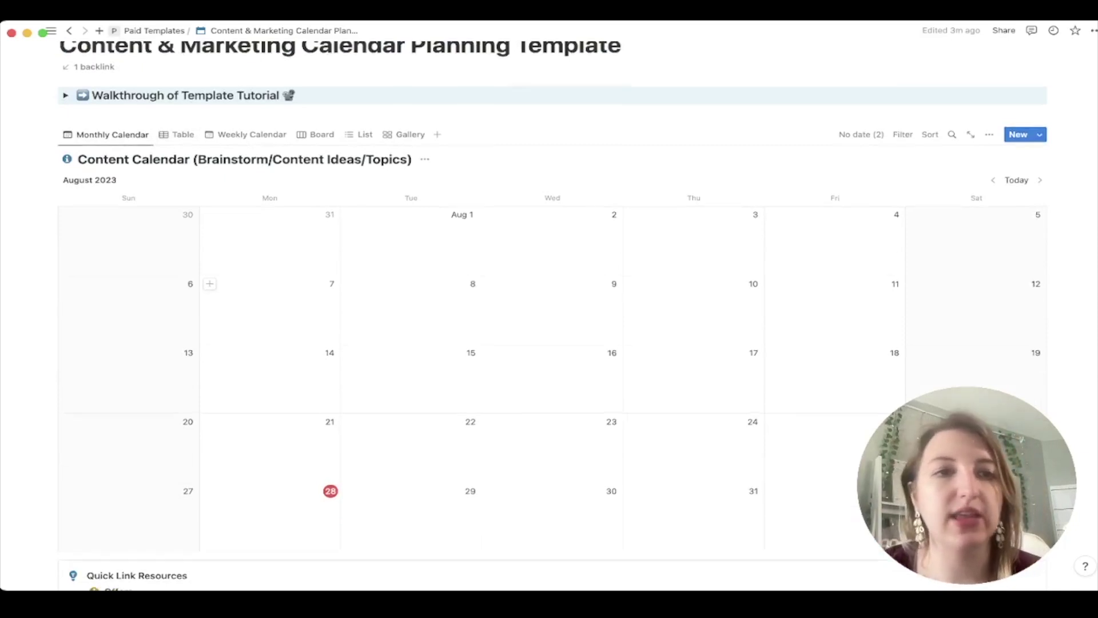
{"action": "scroll", "coordinate": [549, 315], "scroll_direction": "down", "scroll_amount": 8}
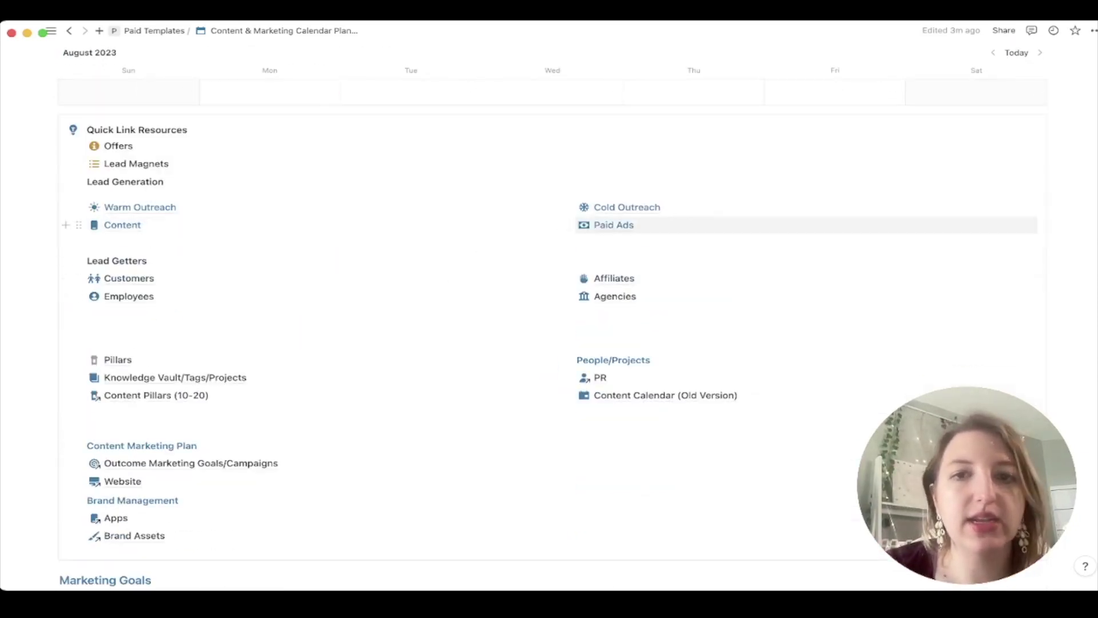
{"action": "left_click", "coordinate": [614, 224]}
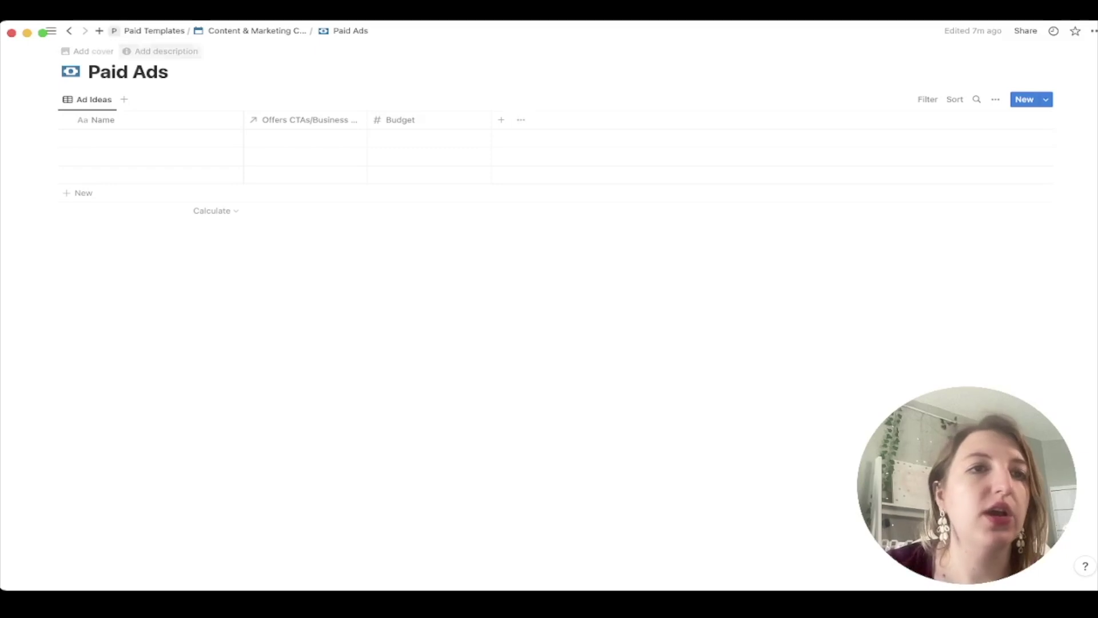
{"action": "left_click", "coordinate": [70, 31]}
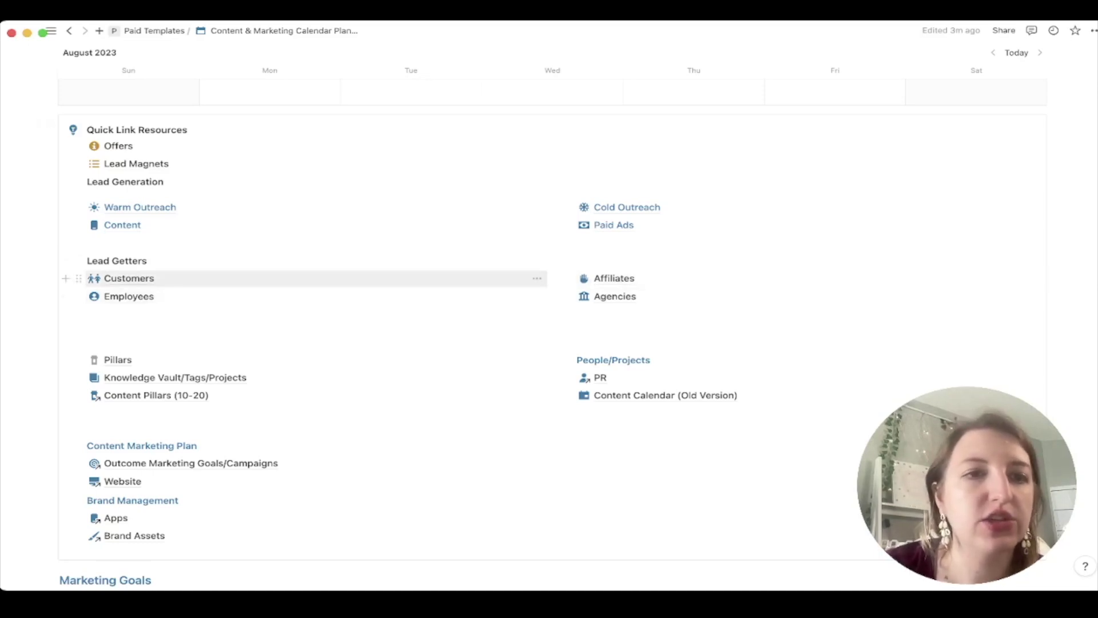
{"action": "left_click", "coordinate": [128, 278]}
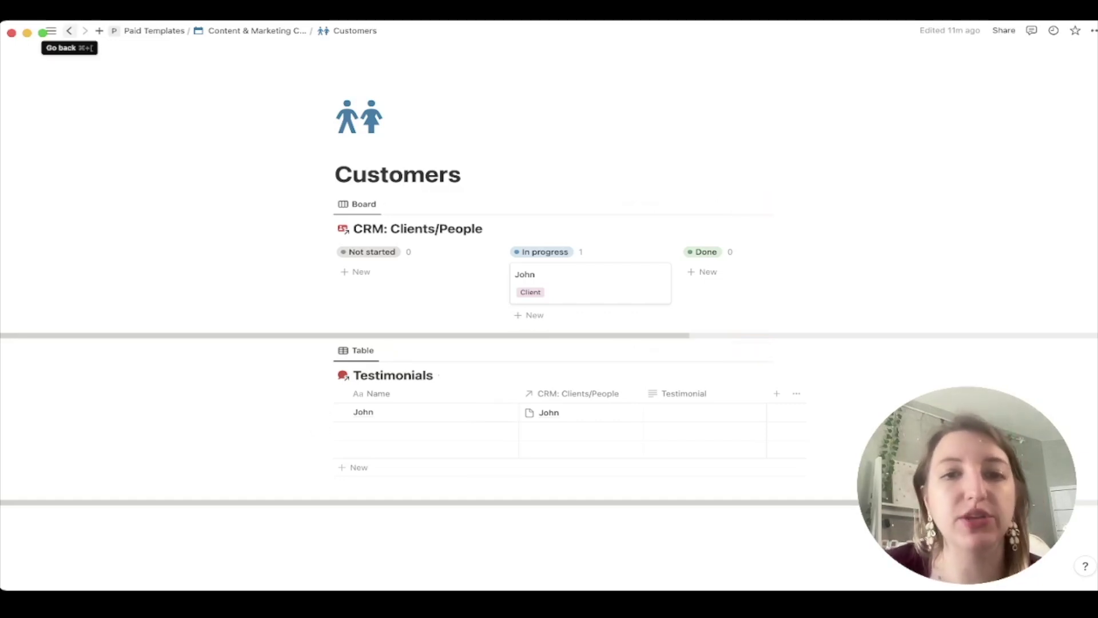
{"action": "left_click", "coordinate": [68, 31]}
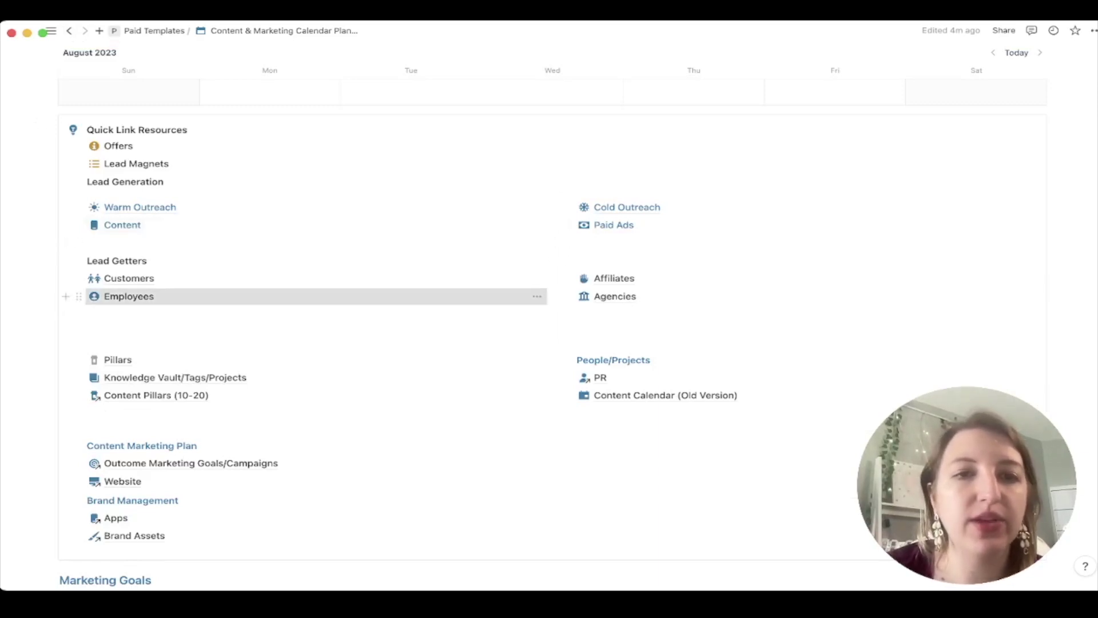
{"action": "left_click", "coordinate": [129, 296]}
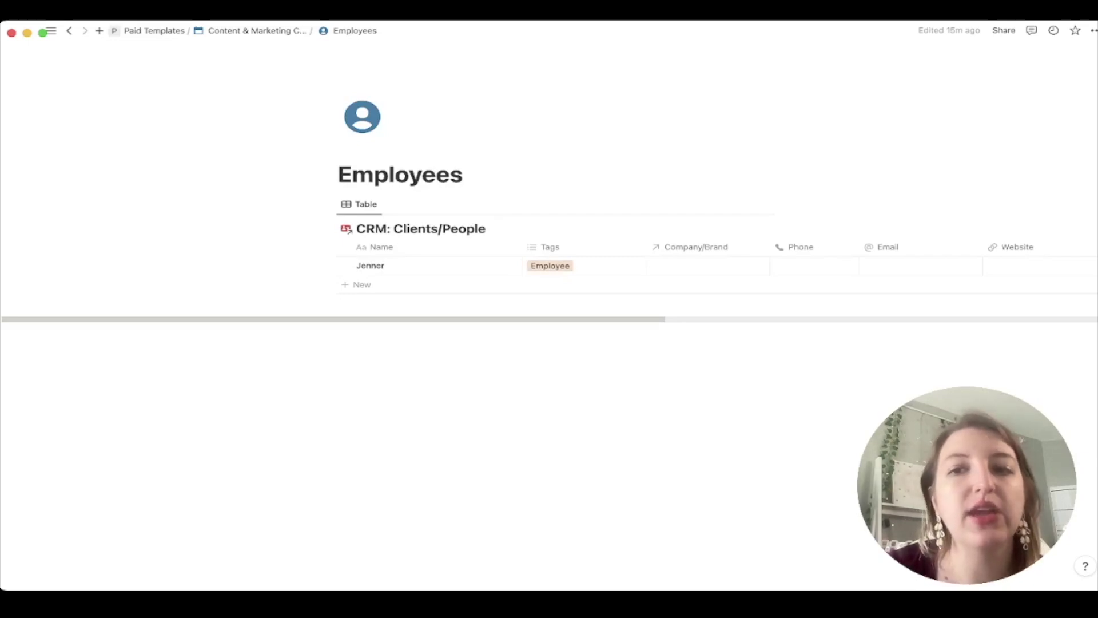
{"action": "left_click", "coordinate": [69, 30]}
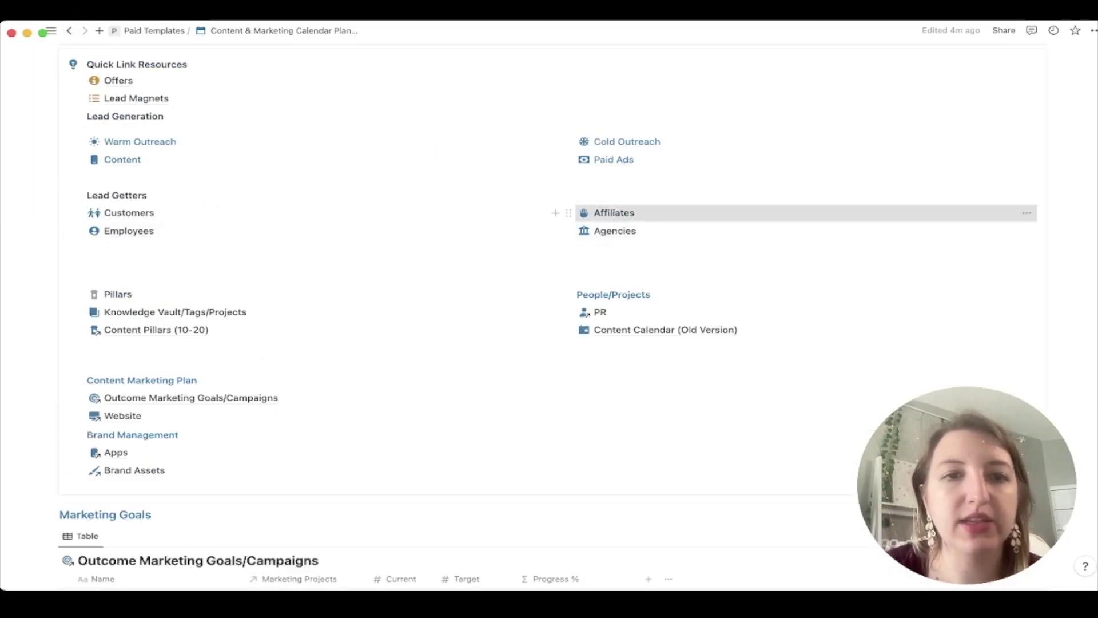
{"action": "left_click", "coordinate": [613, 212]}
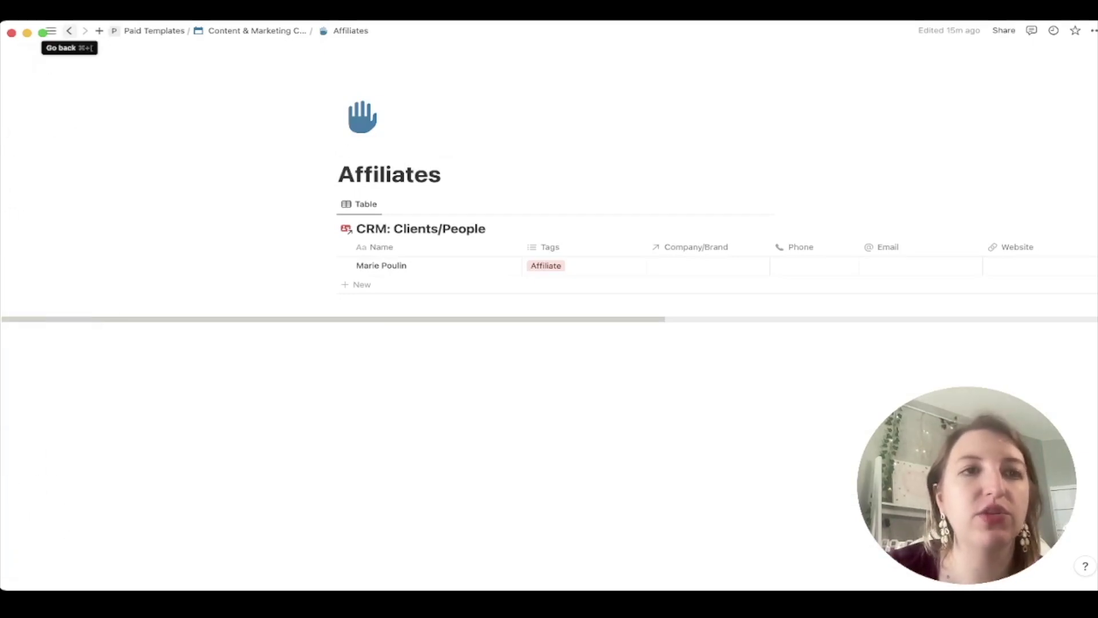
{"action": "left_click", "coordinate": [69, 30]}
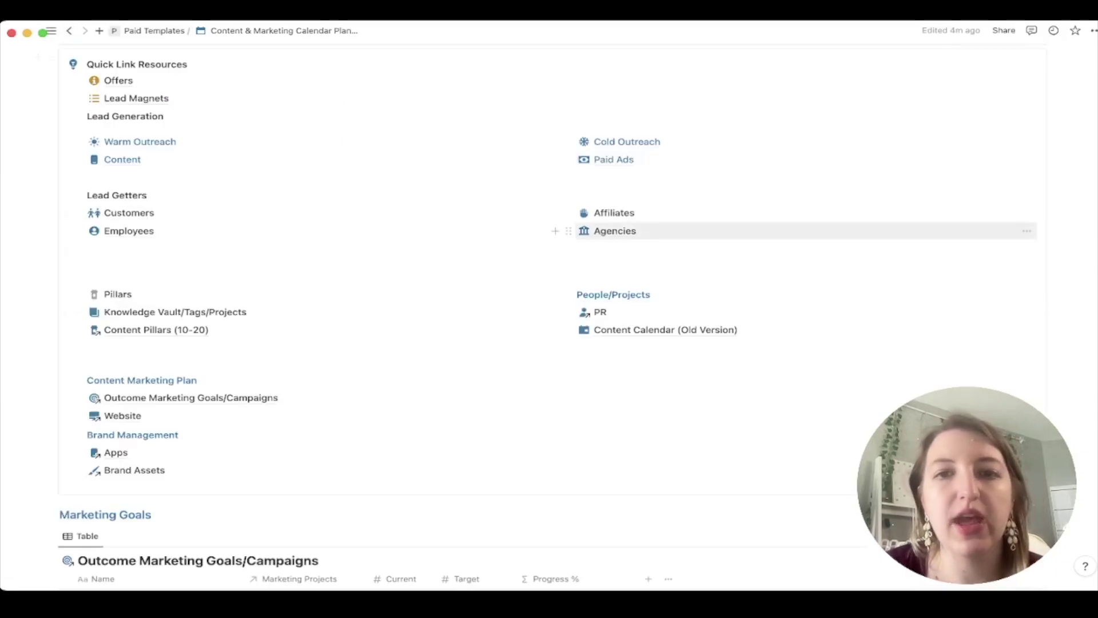
{"action": "left_click", "coordinate": [615, 231]}
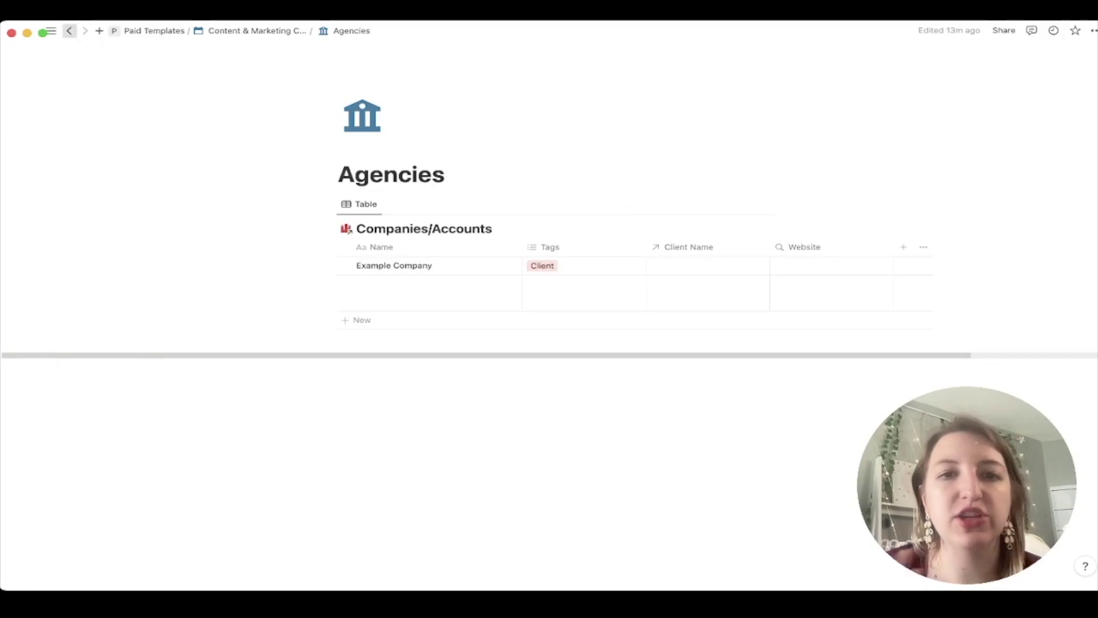
{"action": "left_click", "coordinate": [69, 30]}
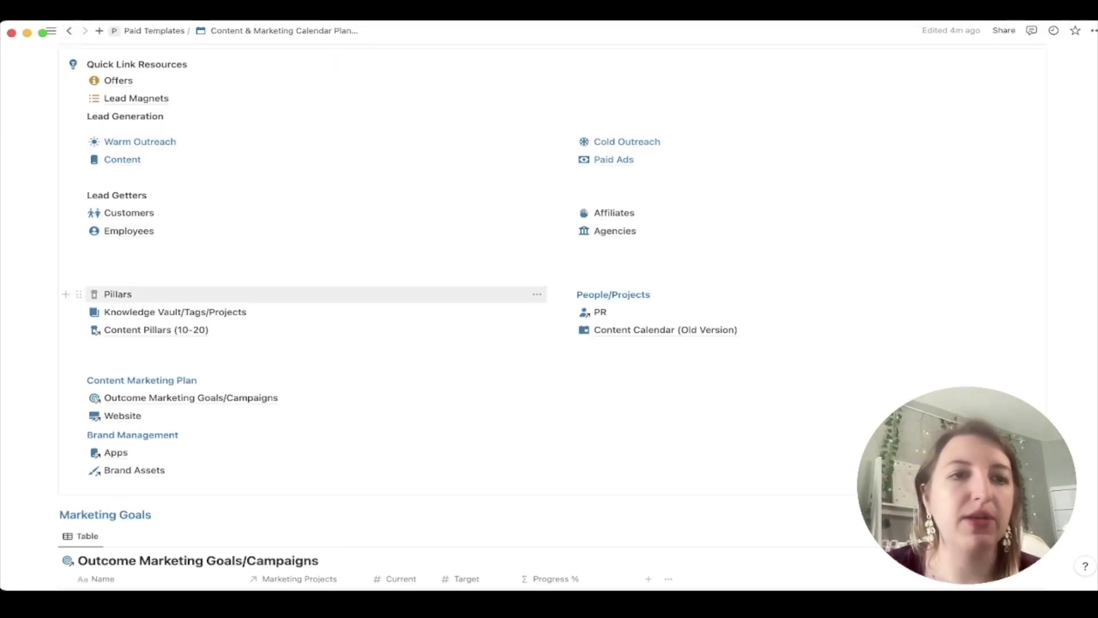
{"action": "left_click", "coordinate": [117, 294]}
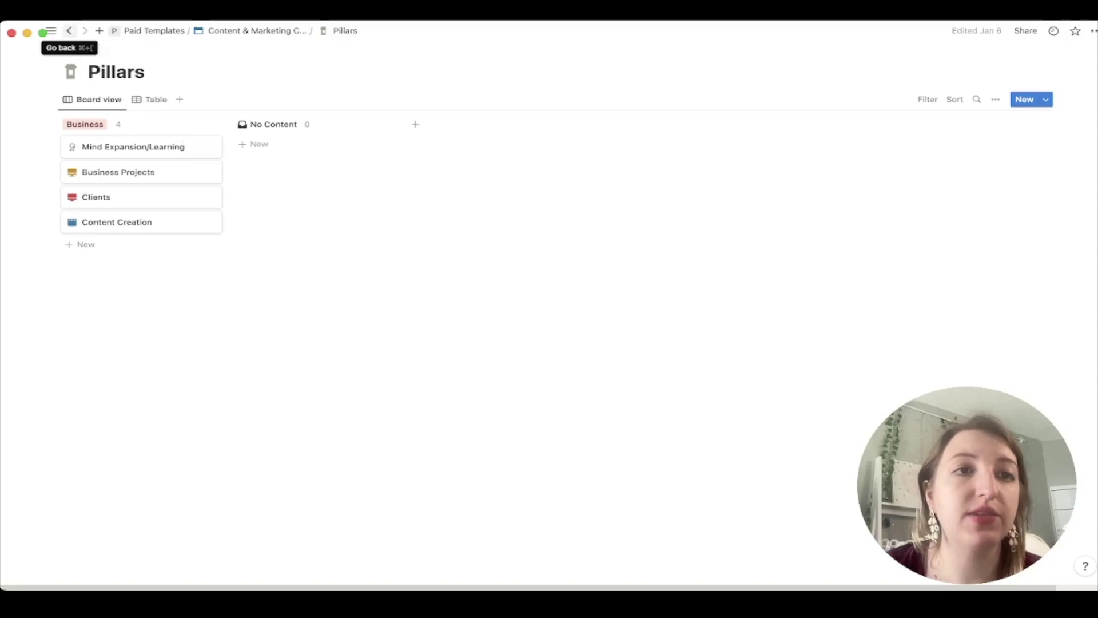
Return to the calendar template and open the Knowledge Vault/Tags/Projects gallery from its quick links
{"action": "left_click", "coordinate": [69, 30]}
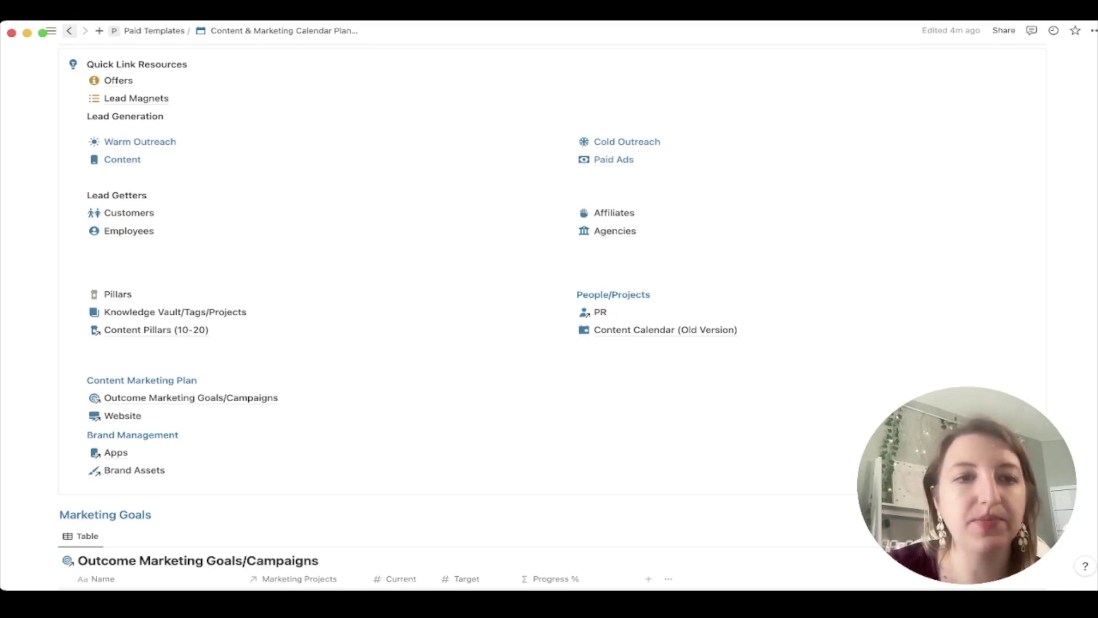
{"action": "left_click", "coordinate": [175, 311]}
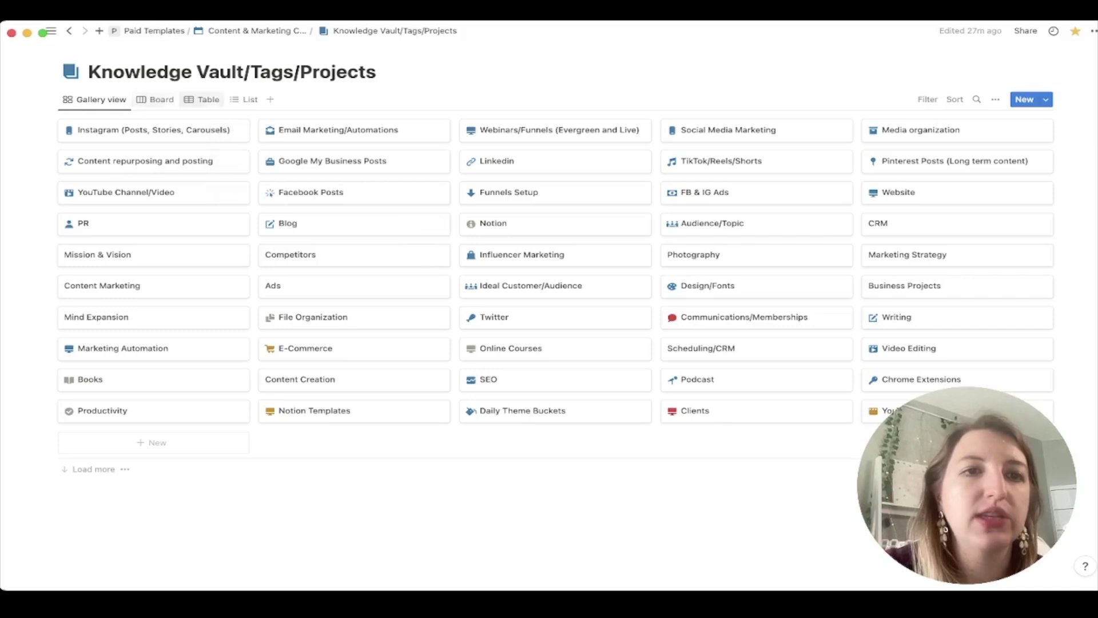
{"action": "left_click", "coordinate": [201, 100]}
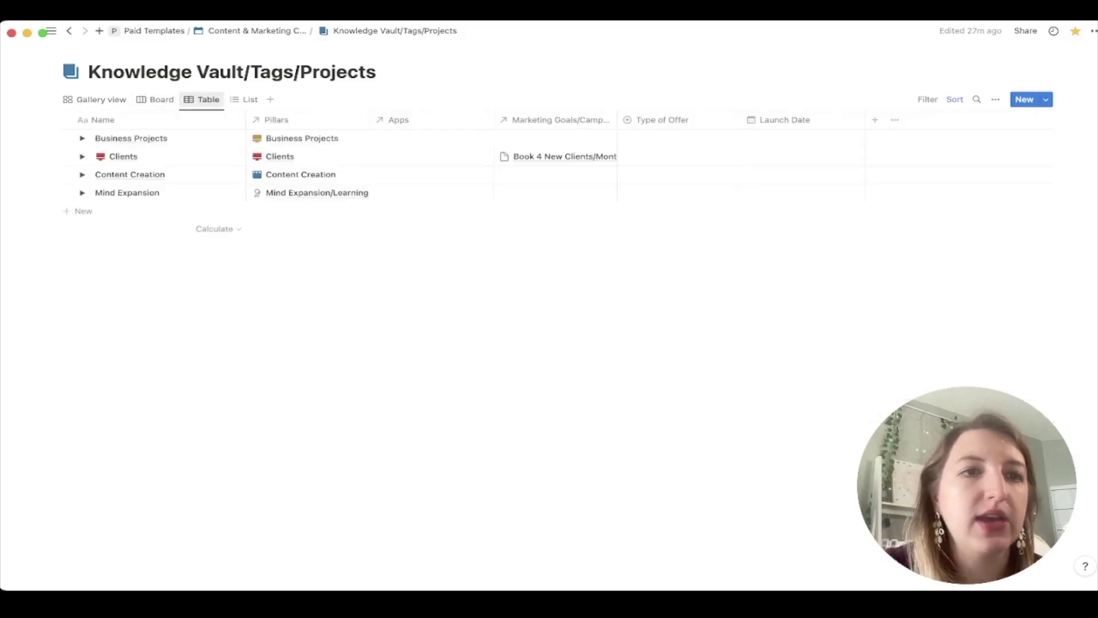
{"action": "left_click", "coordinate": [82, 137]}
{"action": "left_click", "coordinate": [82, 138]}
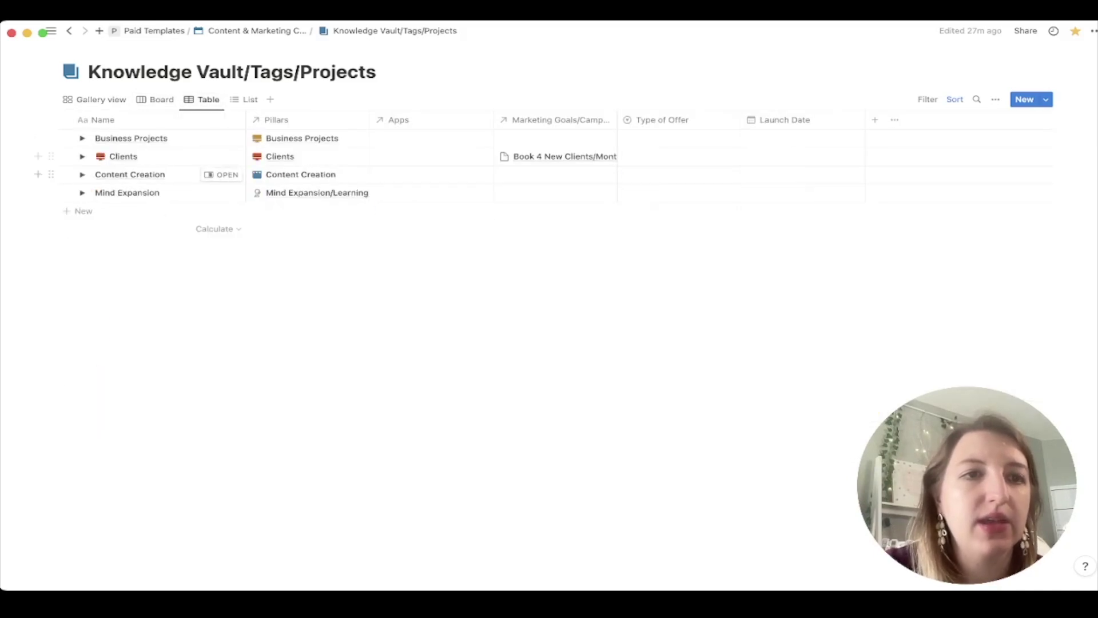
{"action": "left_click", "coordinate": [81, 156]}
{"action": "left_click", "coordinate": [82, 156]}
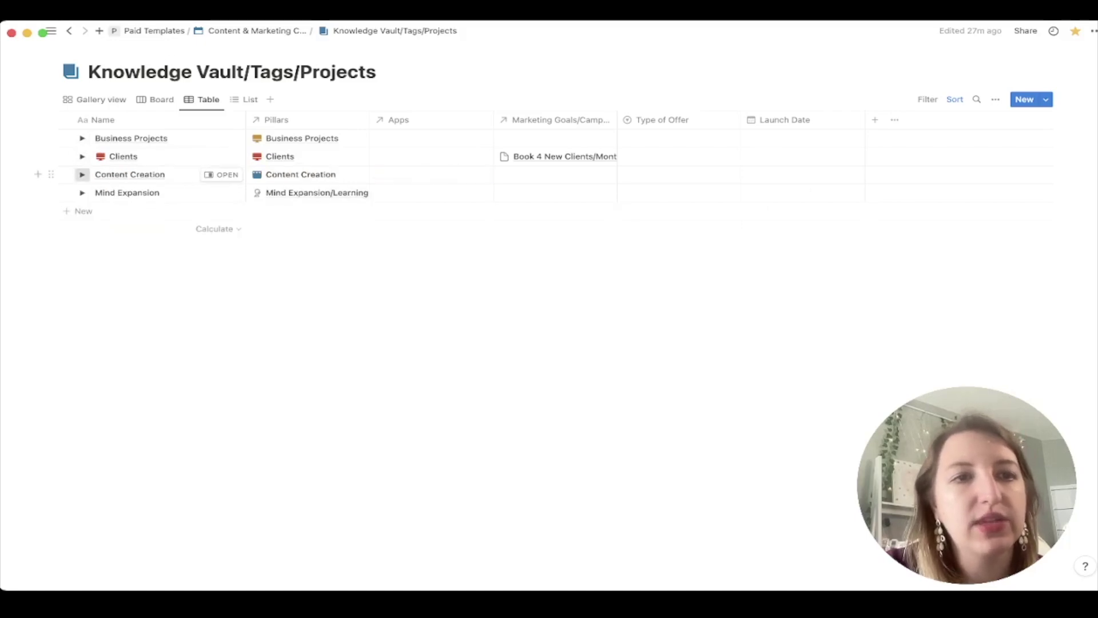
{"action": "left_click", "coordinate": [82, 175]}
{"action": "left_click", "coordinate": [82, 175]}
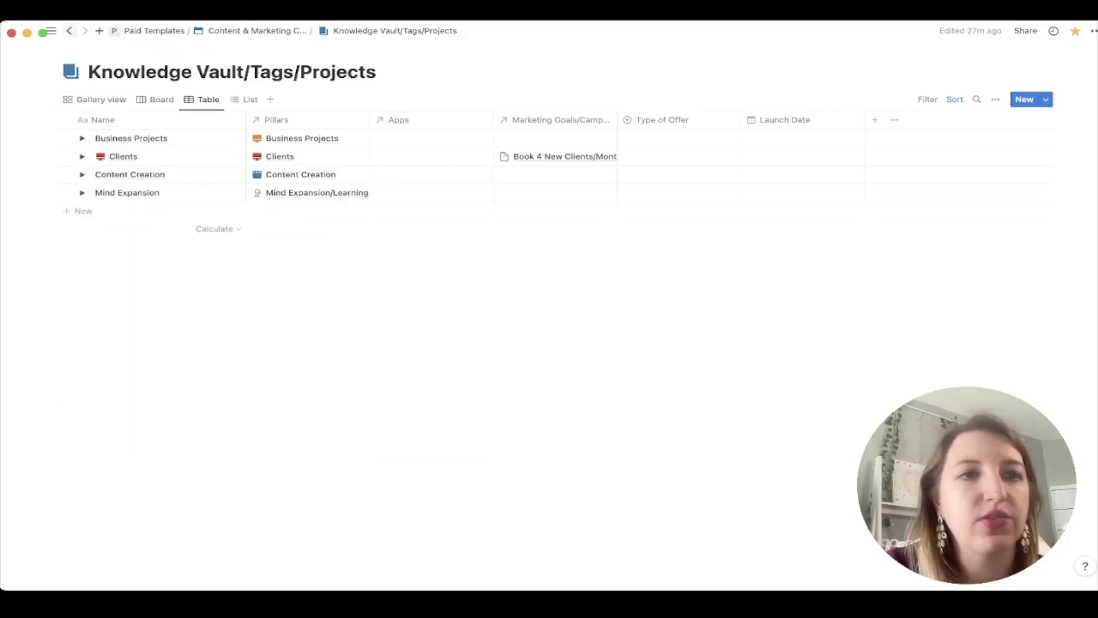
{"action": "left_click", "coordinate": [94, 99]}
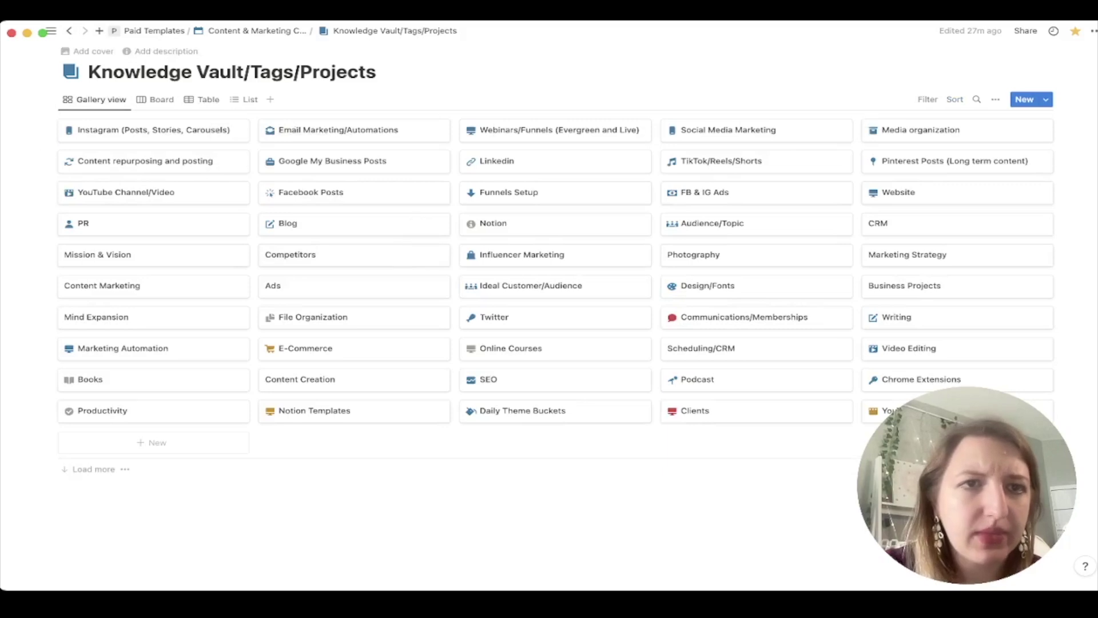
Go back to the calendar template page, skim down to Marketing Goals, then return to the August 2023 calendar
{"action": "left_click", "coordinate": [257, 31]}
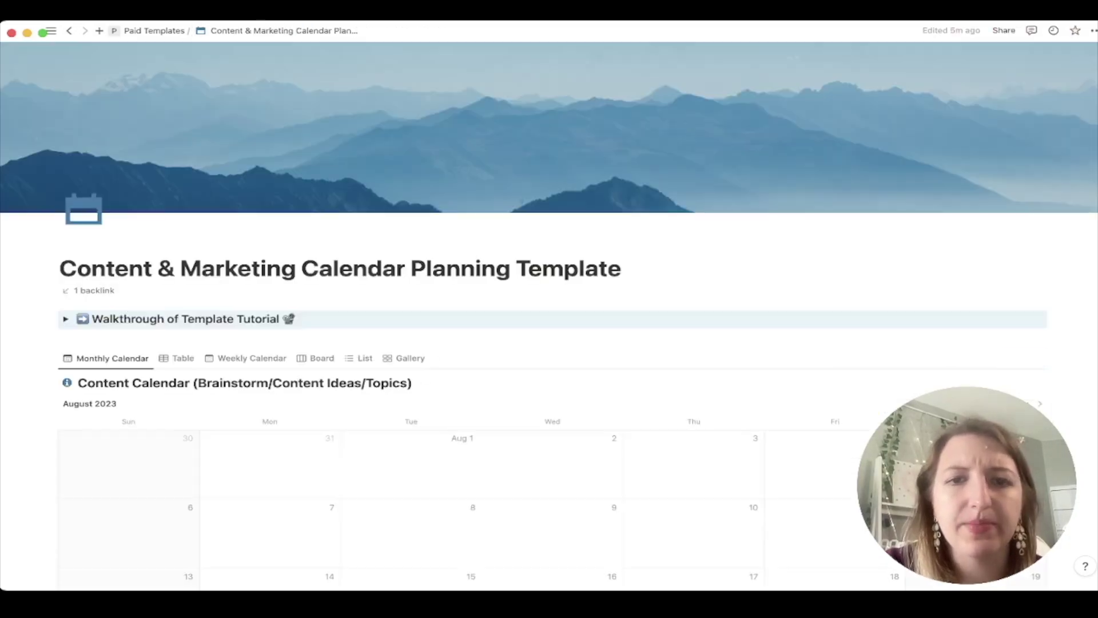
{"action": "scroll", "coordinate": [549, 308], "scroll_direction": "down", "scroll_amount": 10}
{"action": "scroll", "coordinate": [549, 309], "scroll_direction": "down", "scroll_amount": 3}
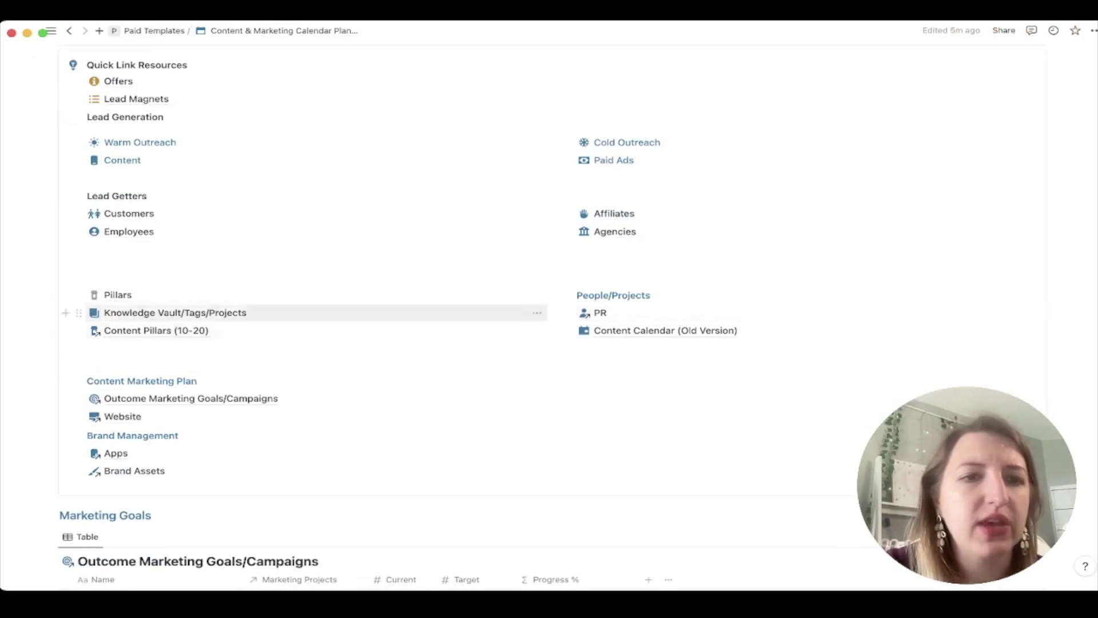
{"action": "scroll", "coordinate": [401, 355], "scroll_direction": "down", "scroll_amount": 2}
{"action": "scroll", "coordinate": [549, 309], "scroll_direction": "down", "scroll_amount": 4}
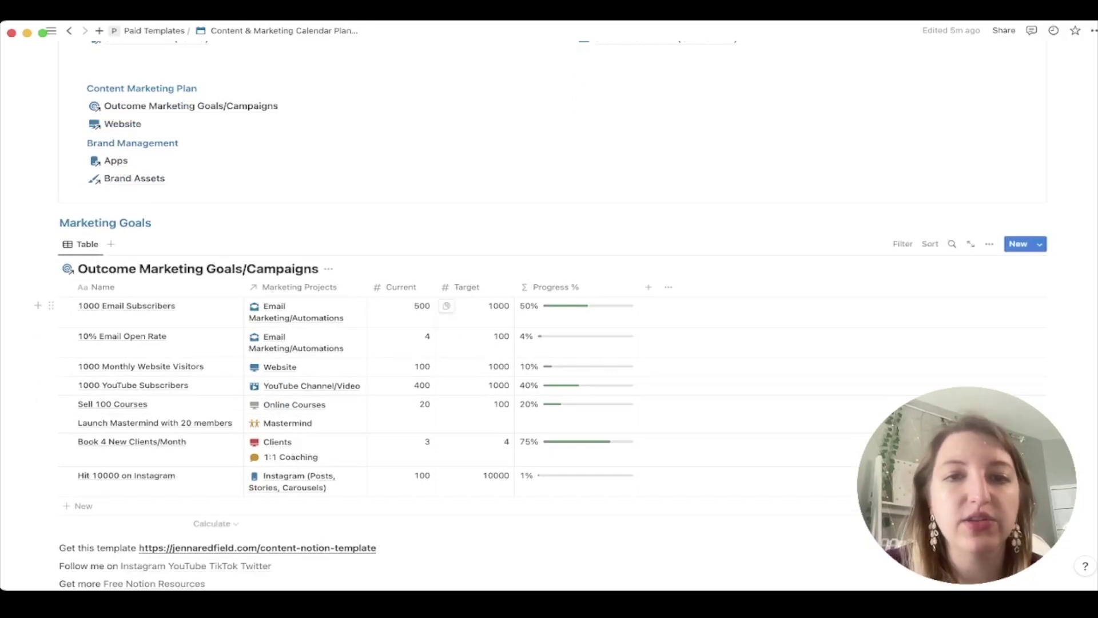
{"action": "scroll", "coordinate": [223, 366], "scroll_direction": "down", "scroll_amount": 3}
{"action": "scroll", "coordinate": [552, 294], "scroll_direction": "up", "scroll_amount": 15}
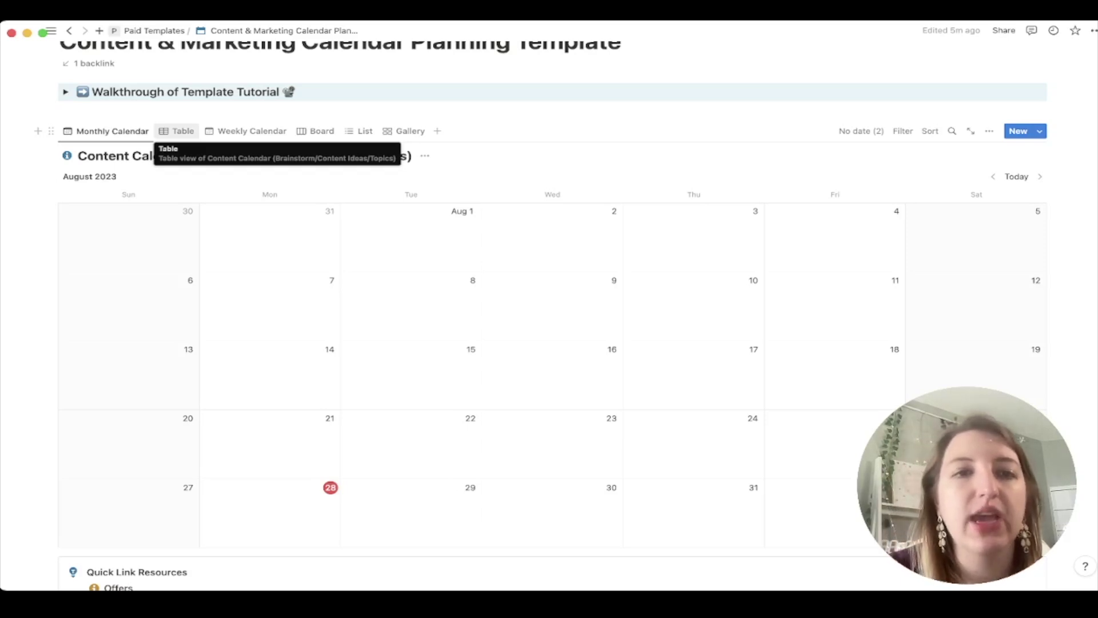
Switch the content calendar to table view and expand, then collapse, the Longform Content group
{"action": "left_click", "coordinate": [177, 131]}
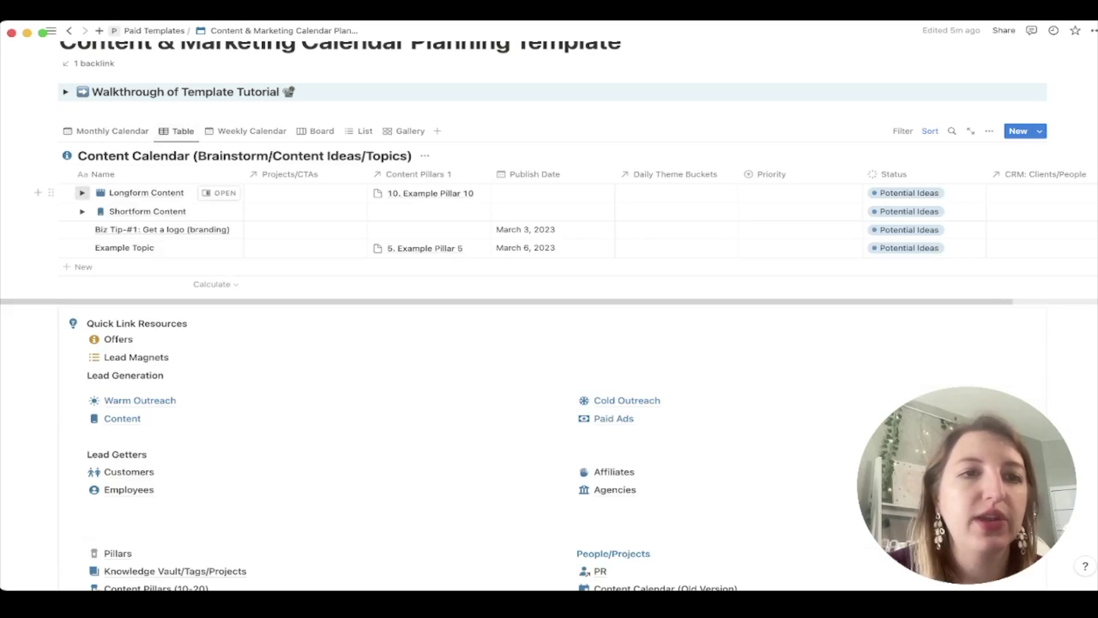
{"action": "left_click", "coordinate": [83, 193]}
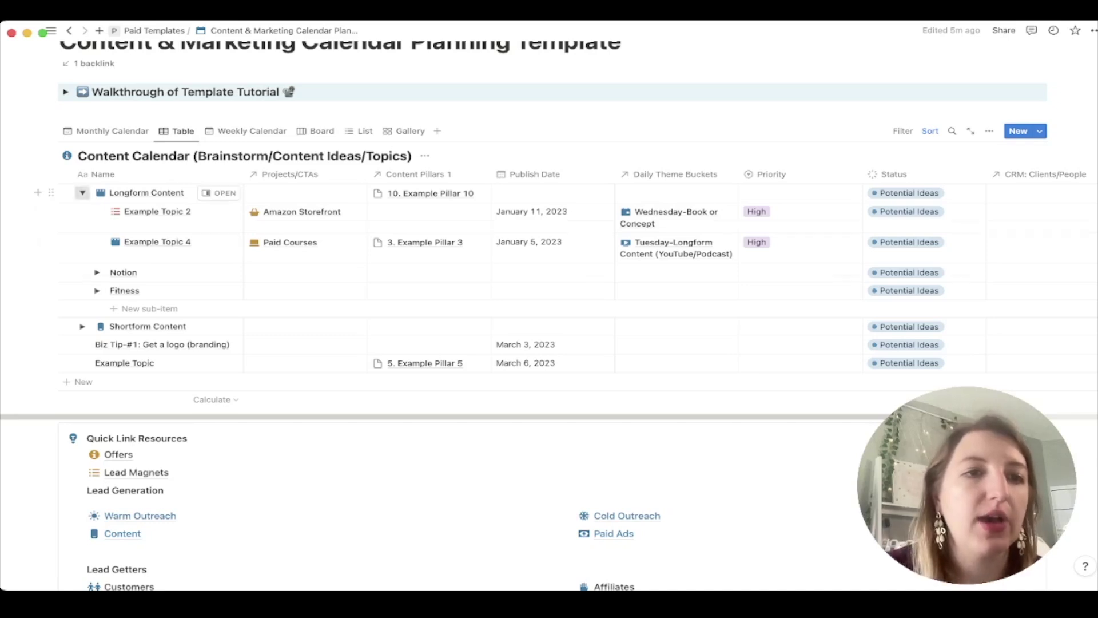
{"action": "left_click", "coordinate": [82, 192]}
Expand Shortform Content and open the June 6 Example Topic entry beside the table
{"action": "left_click", "coordinate": [83, 211]}
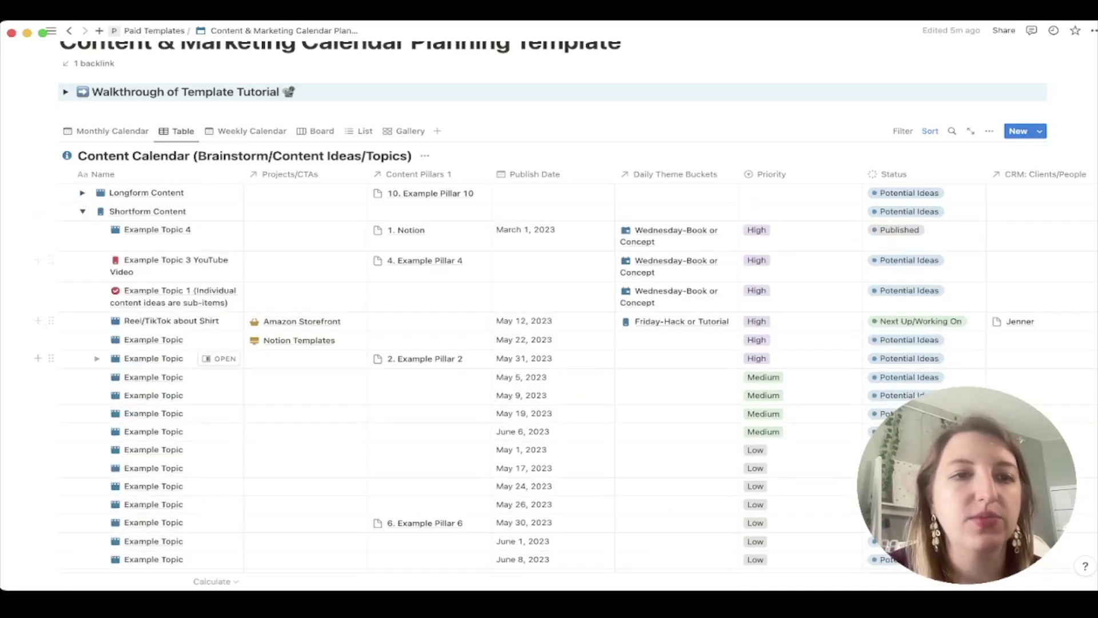
{"action": "scroll", "coordinate": [142, 355], "scroll_direction": "down", "scroll_amount": 3}
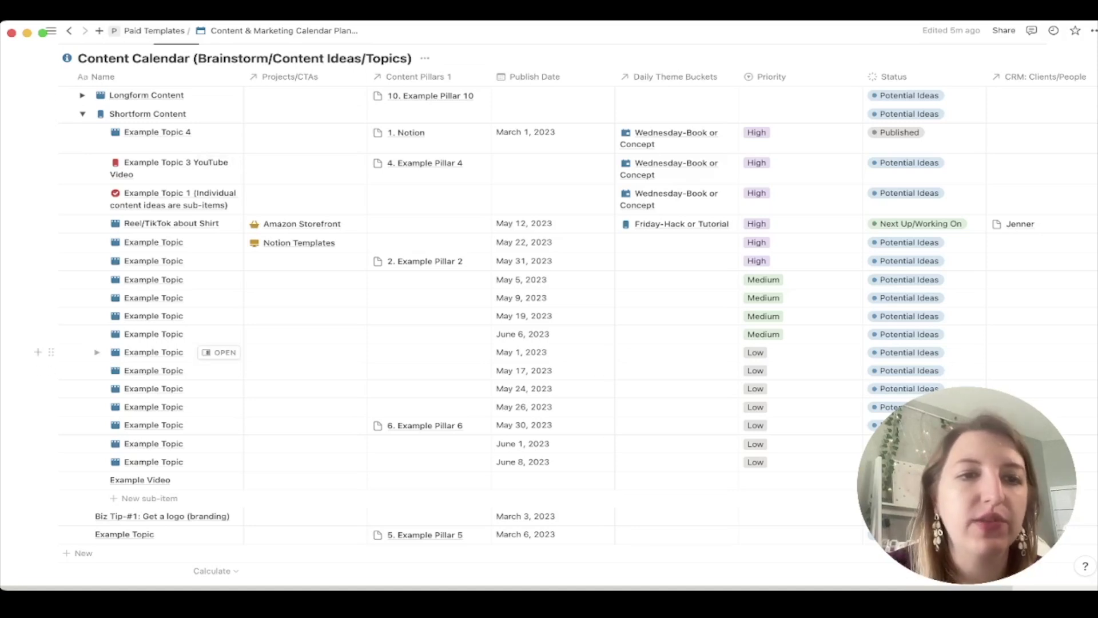
{"action": "left_click", "coordinate": [219, 334]}
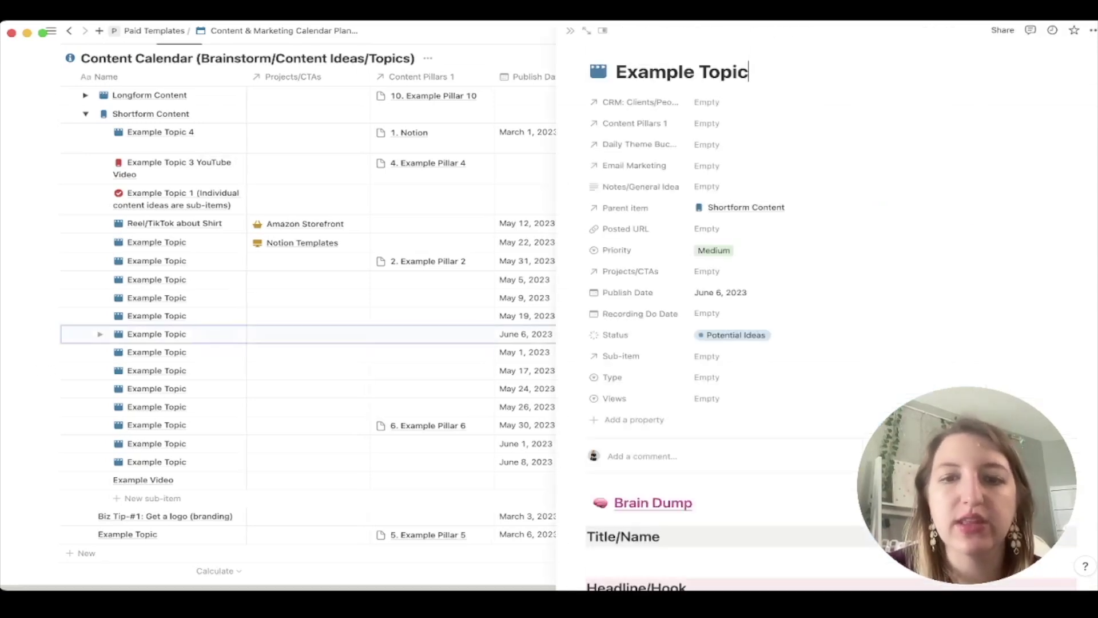
Scroll the Example Topic peek down to Brain Dump, then close the peek
{"action": "scroll", "coordinate": [829, 314], "scroll_direction": "down", "scroll_amount": 5}
{"action": "scroll", "coordinate": [829, 315], "scroll_direction": "down", "scroll_amount": 2}
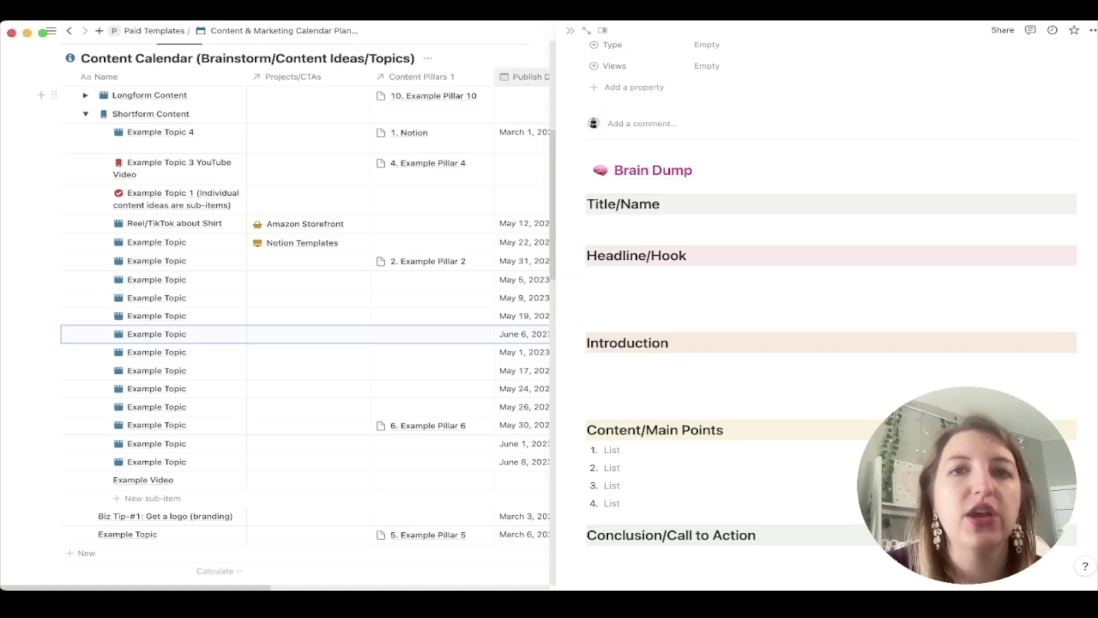
{"action": "left_click", "coordinate": [569, 31]}
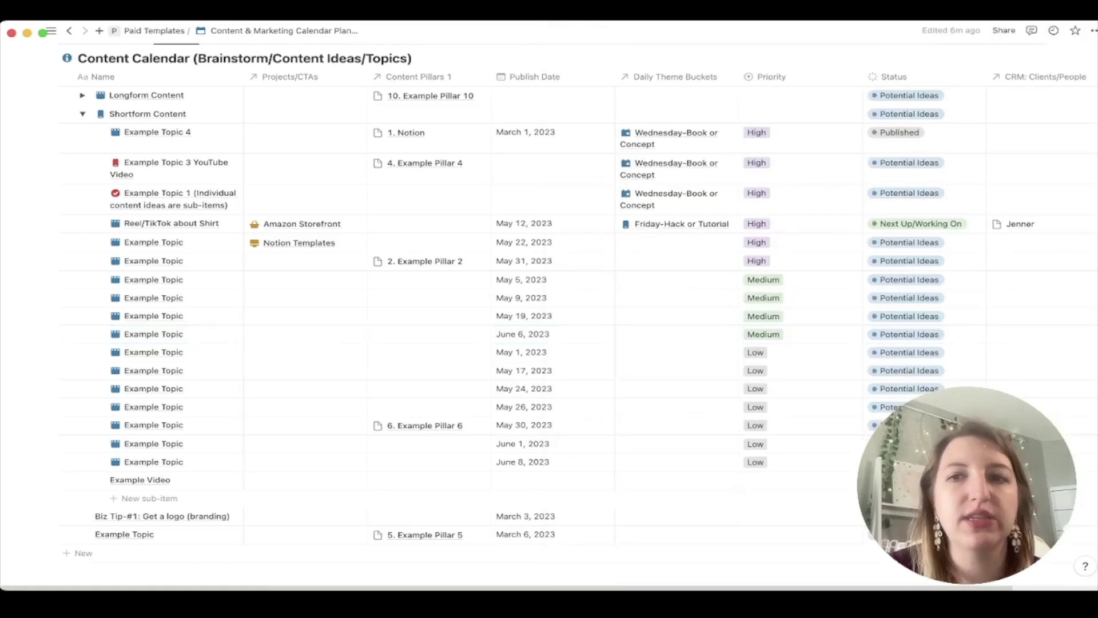
Collapse Shortform Content and open the Apps page from Brand Management quick links
{"action": "left_click", "coordinate": [82, 114]}
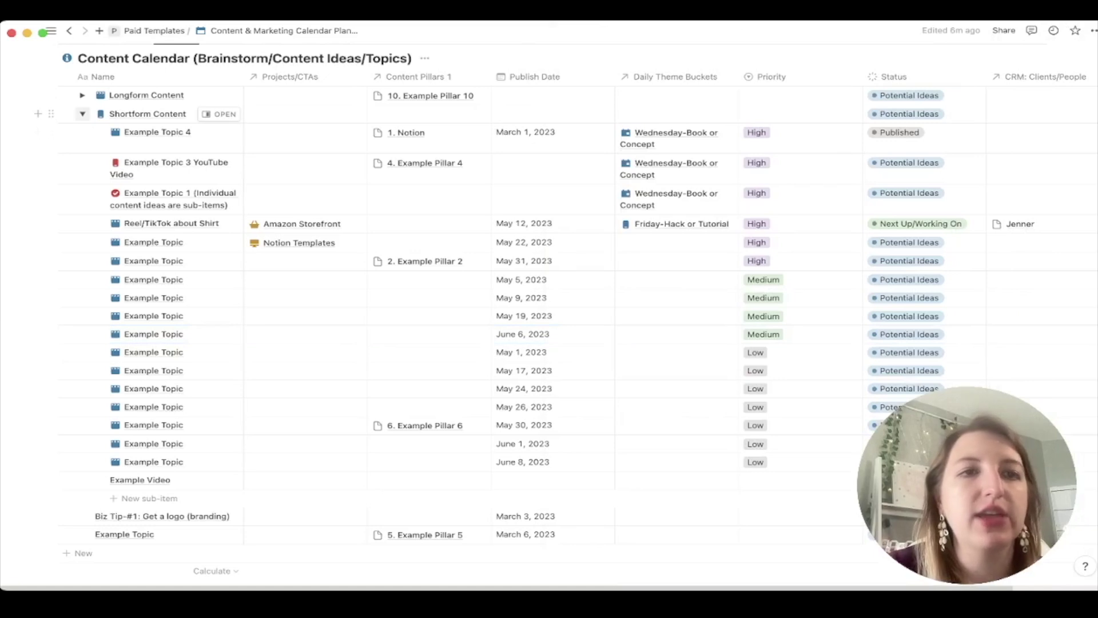
{"action": "scroll", "coordinate": [286, 400], "scroll_direction": "up", "scroll_amount": 2}
{"action": "scroll", "coordinate": [286, 442], "scroll_direction": "down", "scroll_amount": 4}
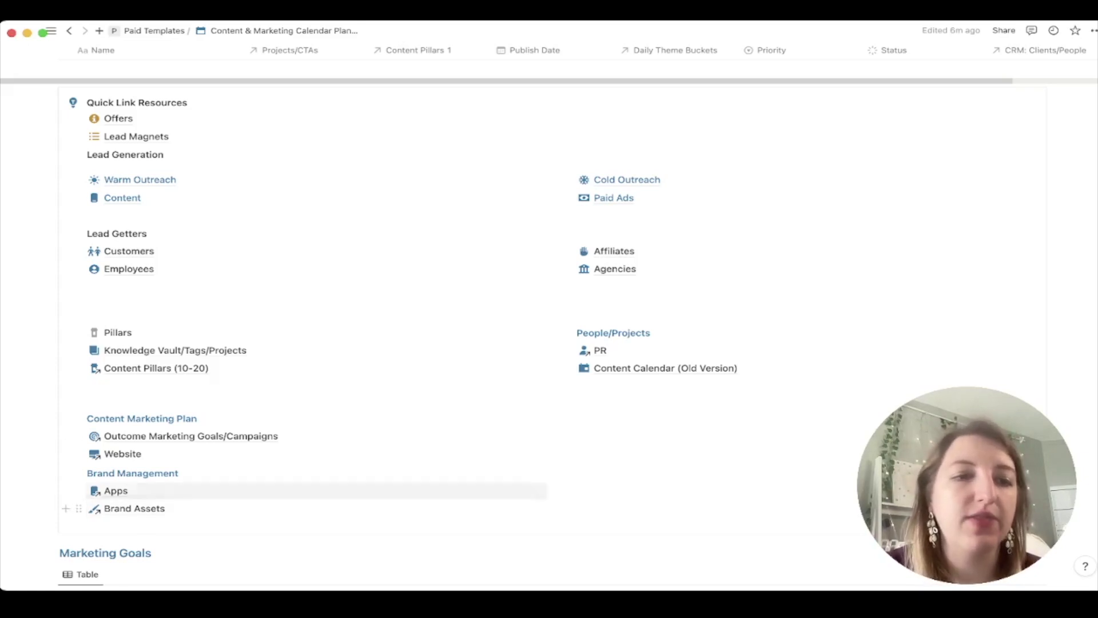
{"action": "left_click", "coordinate": [115, 491]}
{"action": "scroll", "coordinate": [549, 286], "scroll_direction": "down", "scroll_amount": 4}
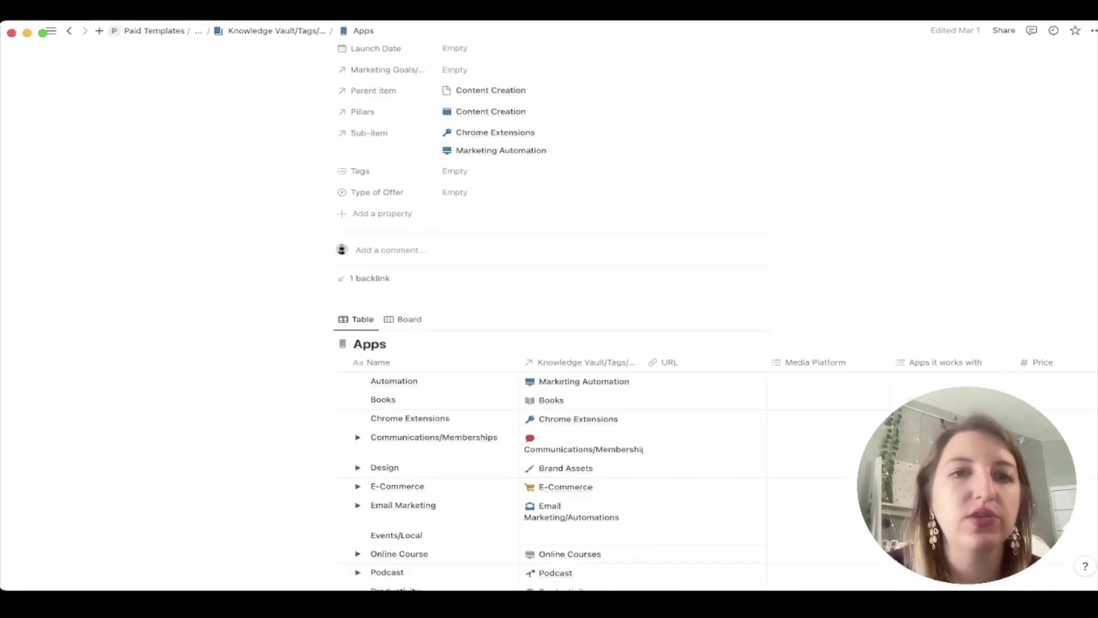
{"action": "scroll", "coordinate": [549, 286], "scroll_direction": "down", "scroll_amount": 5}
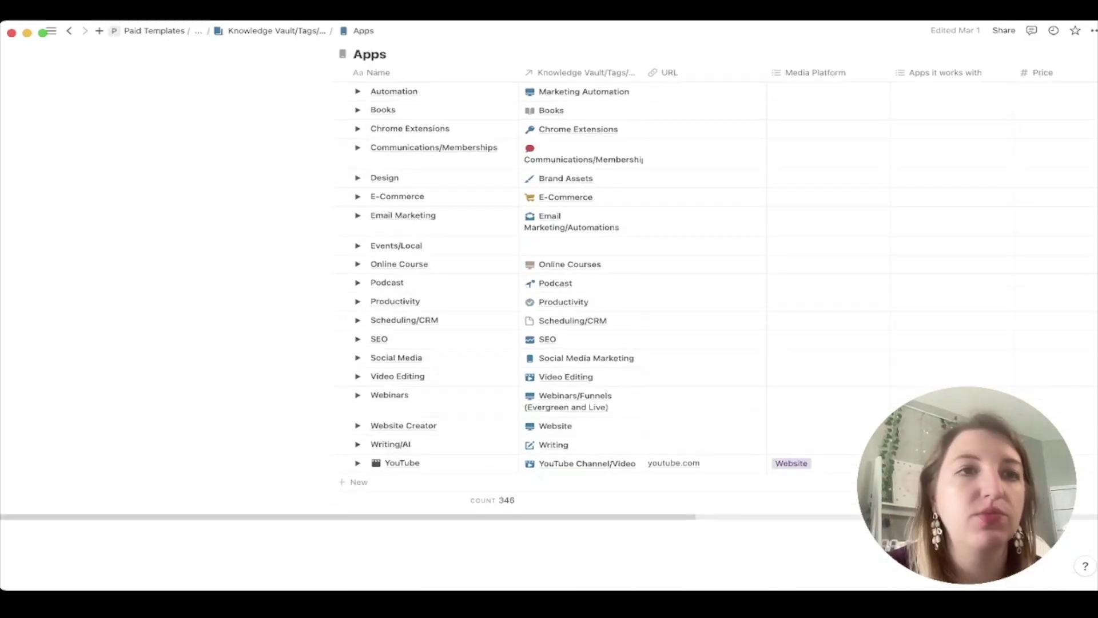
{"action": "left_click", "coordinate": [70, 30]}
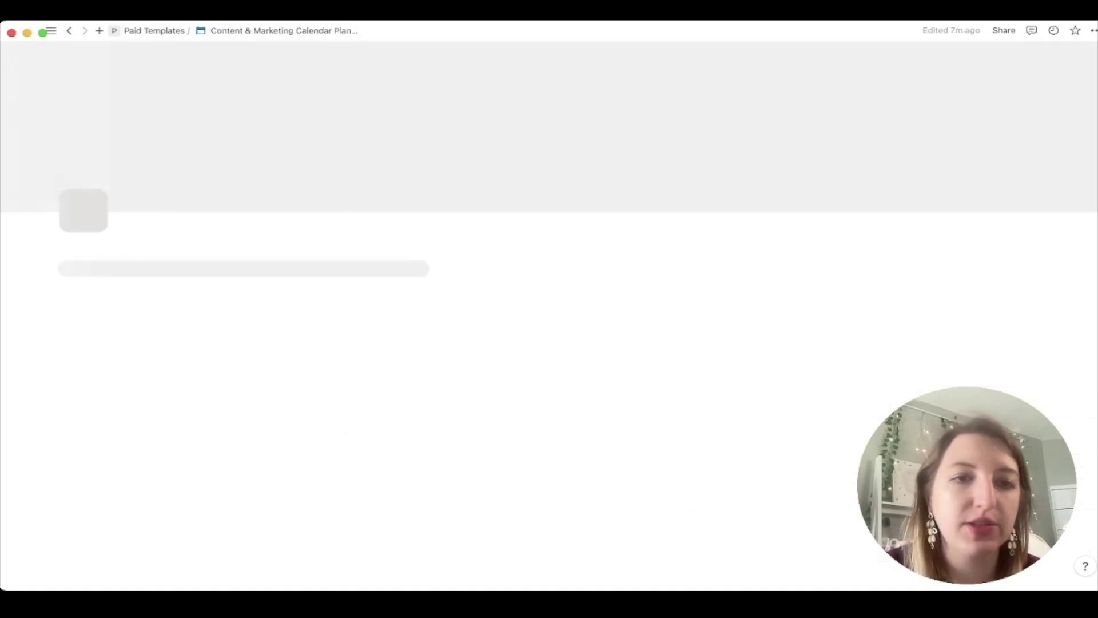
{"action": "scroll", "coordinate": [321, 327], "scroll_direction": "down", "scroll_amount": 10}
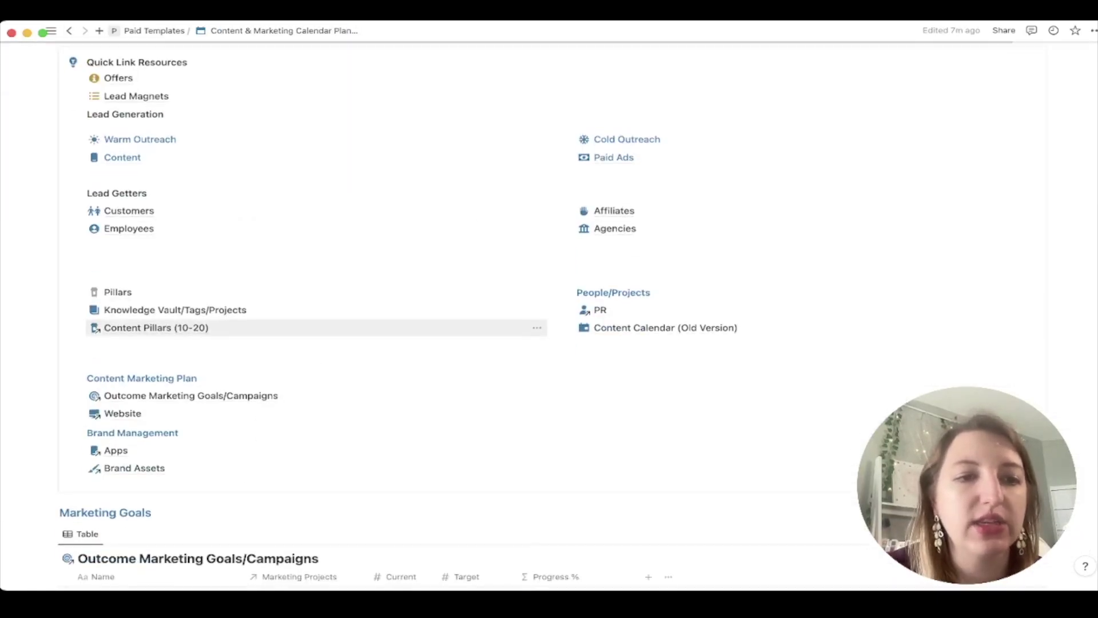
{"action": "left_click", "coordinate": [134, 468]}
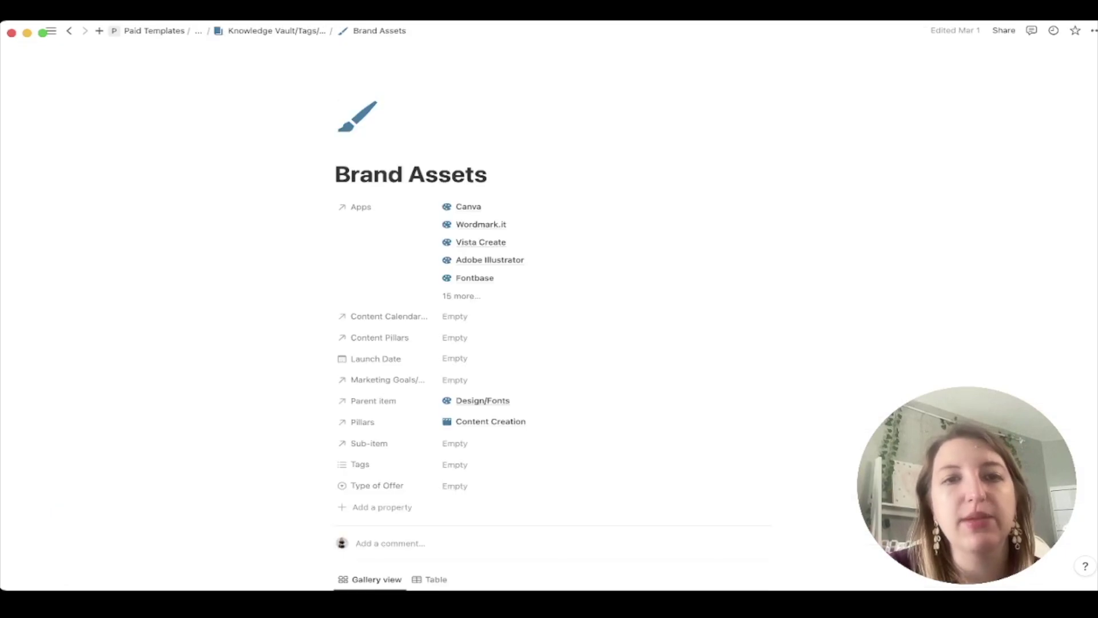
{"action": "scroll", "coordinate": [553, 318], "scroll_direction": "down", "scroll_amount": 12}
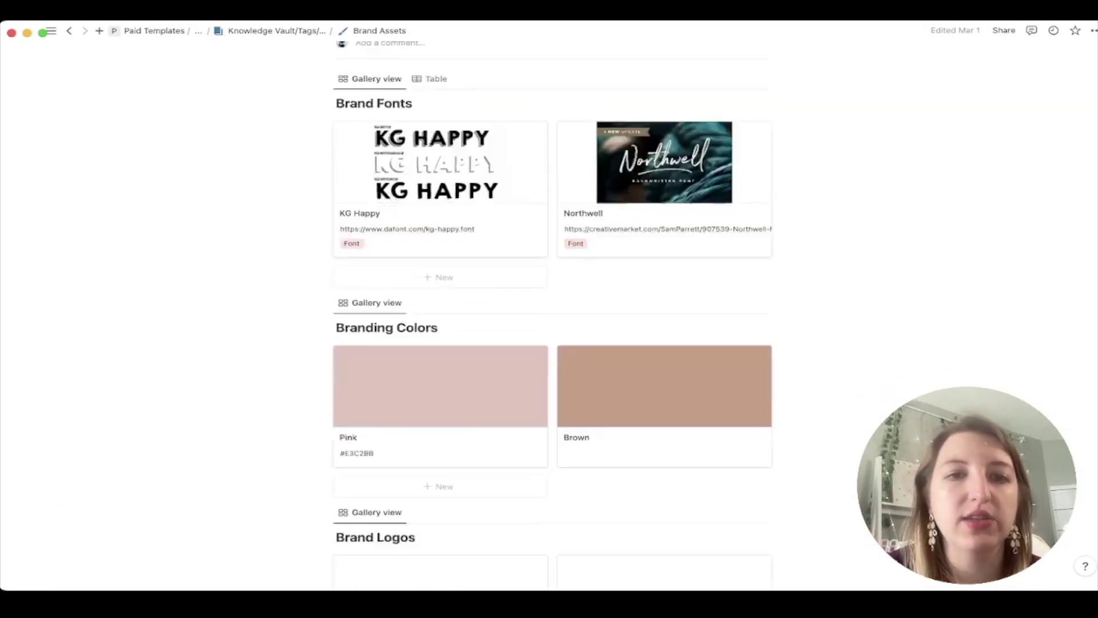
{"action": "scroll", "coordinate": [553, 318], "scroll_direction": "down", "scroll_amount": 8}
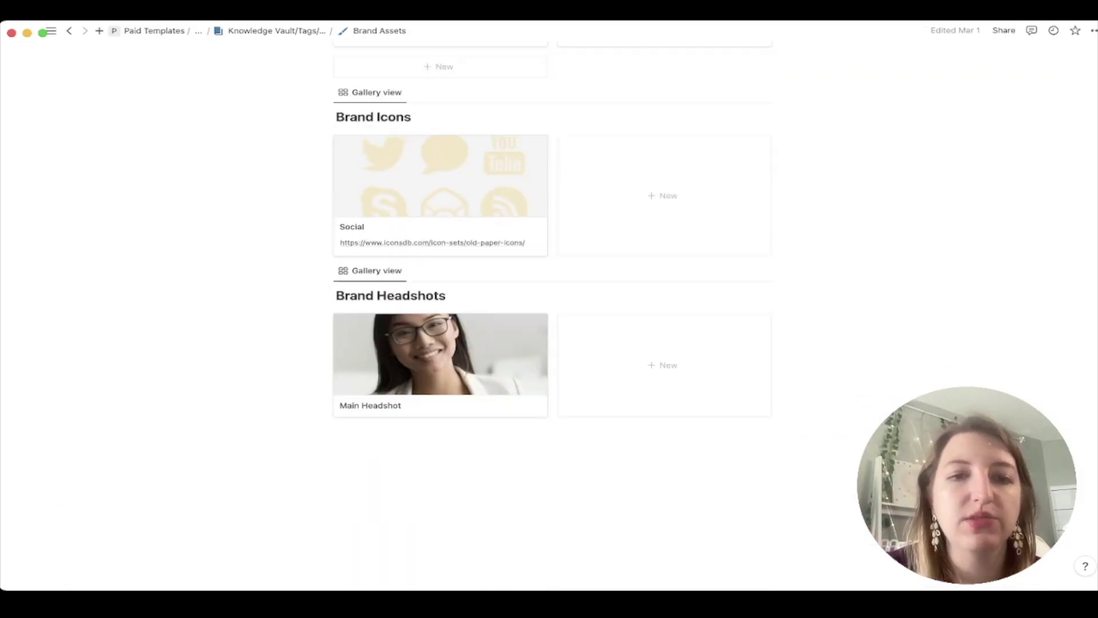
{"action": "scroll", "coordinate": [553, 318], "scroll_direction": "up", "scroll_amount": 20}
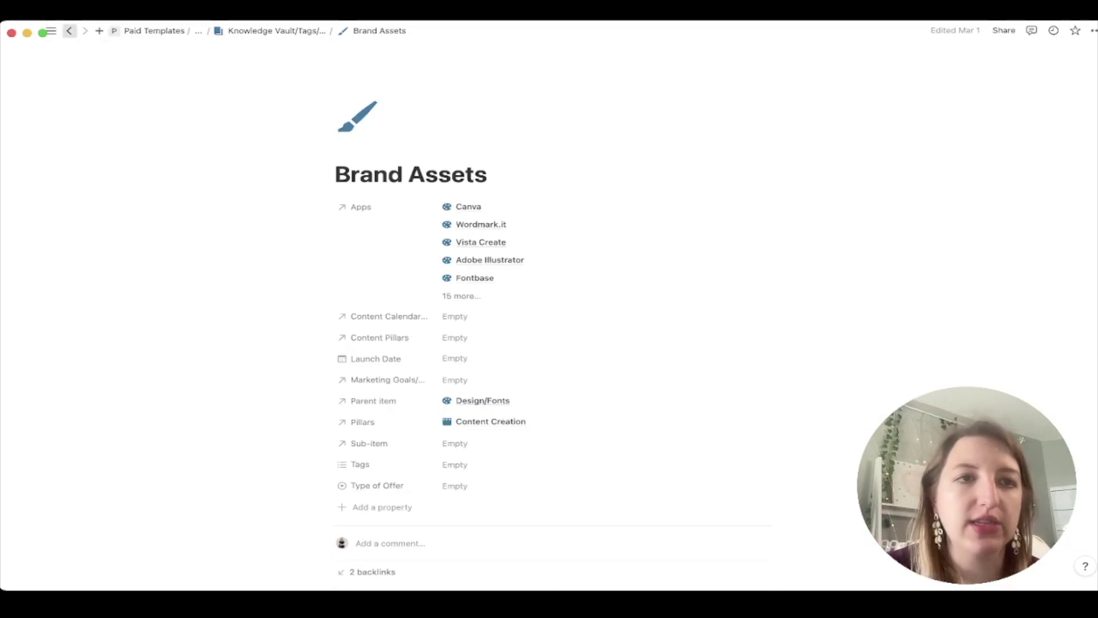
{"action": "left_click", "coordinate": [69, 30]}
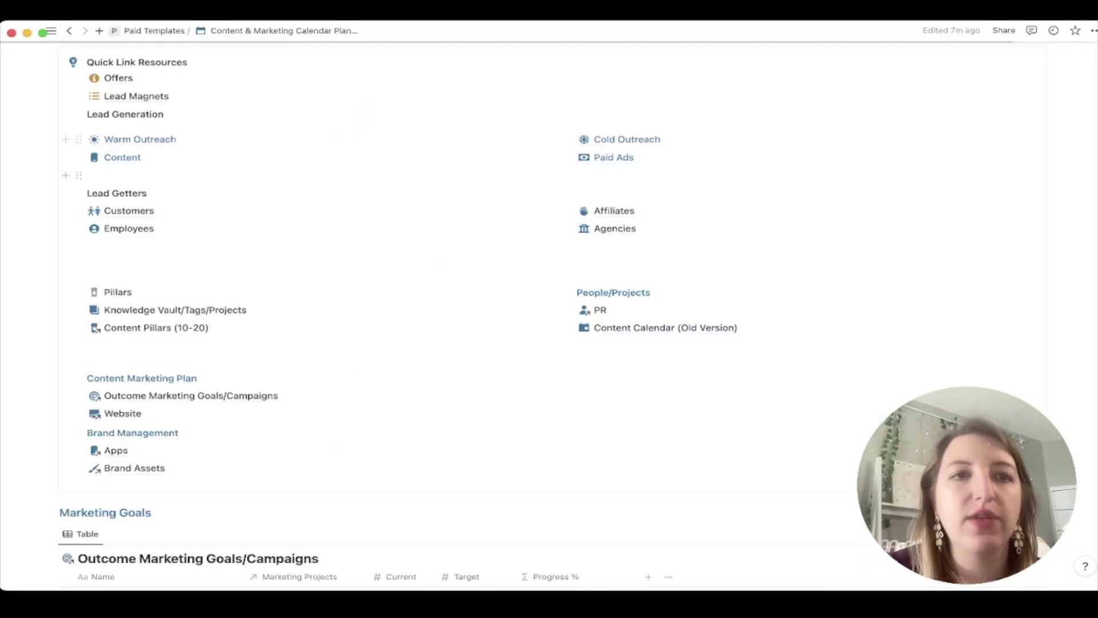
{"action": "scroll", "coordinate": [77, 175], "scroll_direction": "up", "scroll_amount": 10}
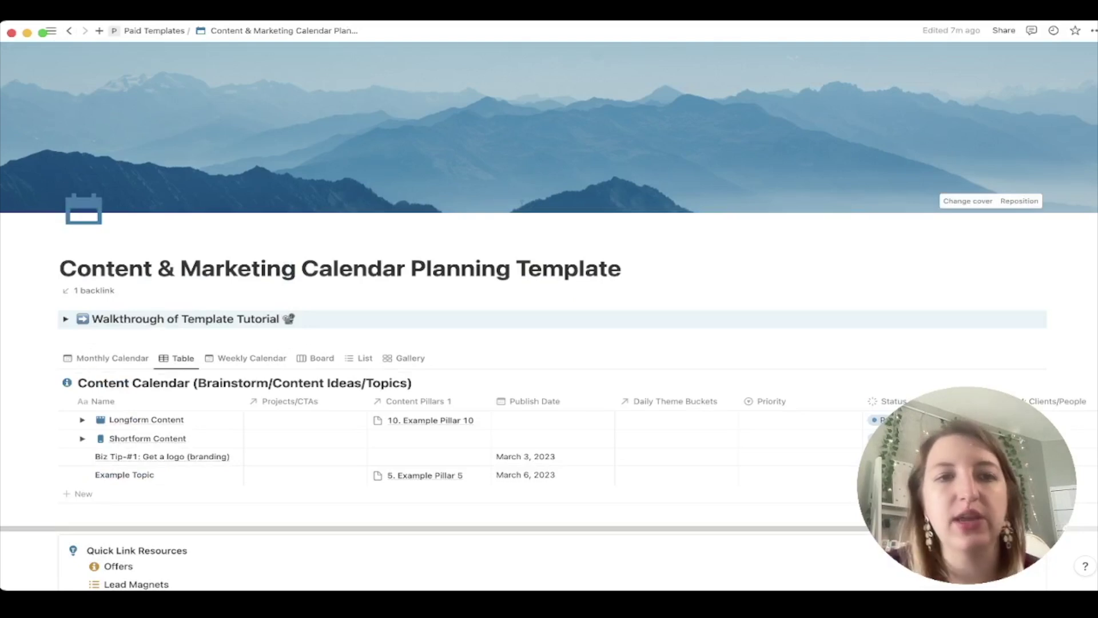
{"action": "left_click", "coordinate": [65, 319]}
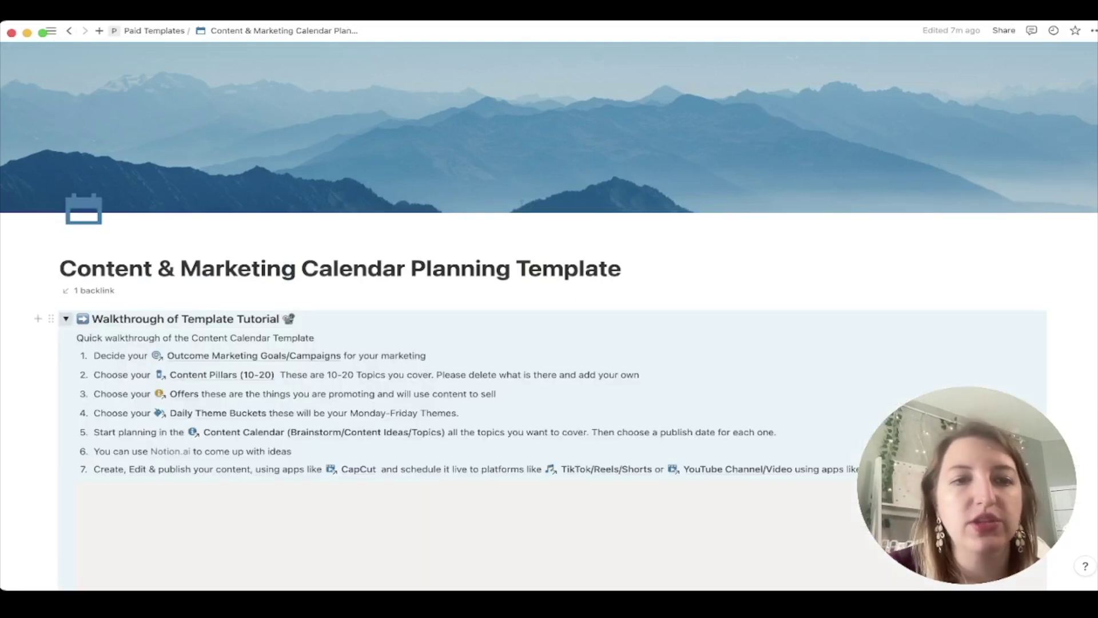
{"action": "scroll", "coordinate": [66, 318], "scroll_direction": "down", "scroll_amount": 3}
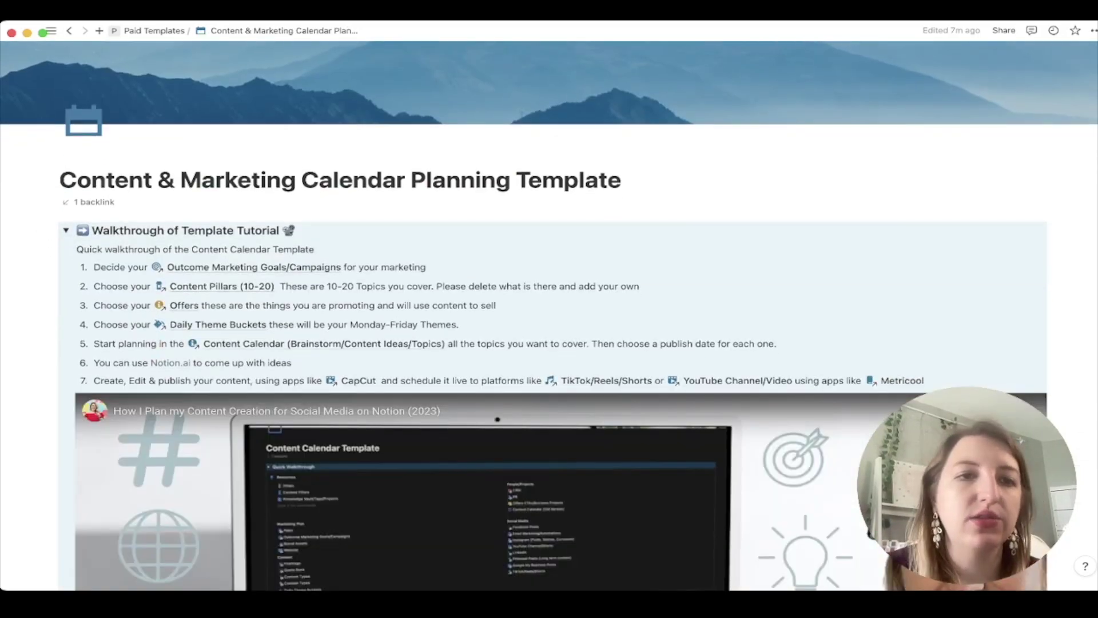
{"action": "scroll", "coordinate": [549, 314], "scroll_direction": "down", "scroll_amount": 3}
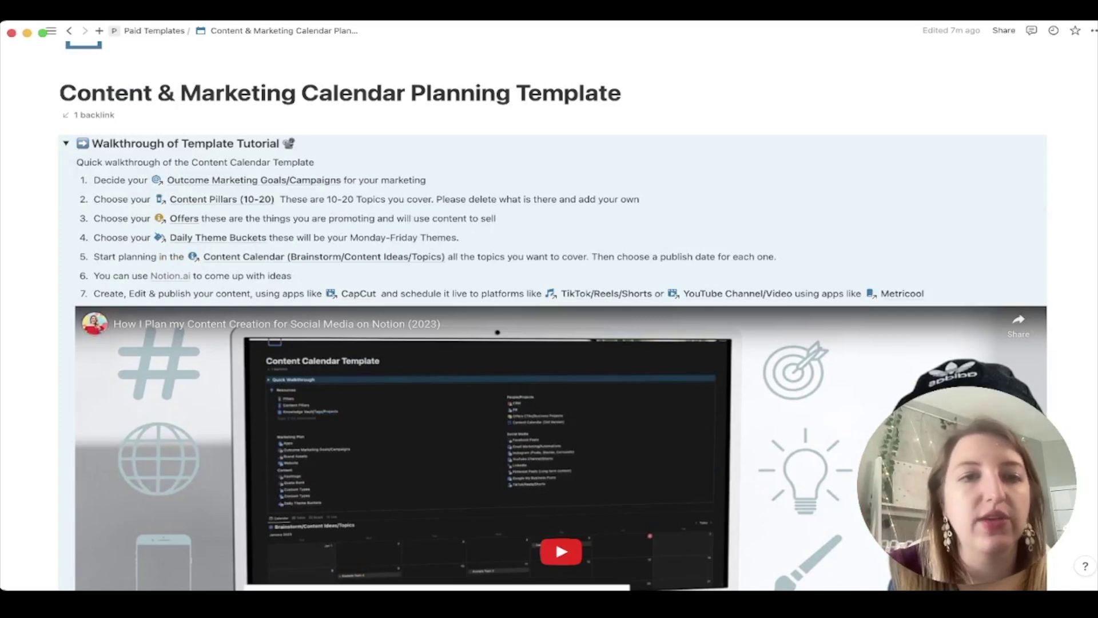
{"action": "left_click", "coordinate": [66, 143]}
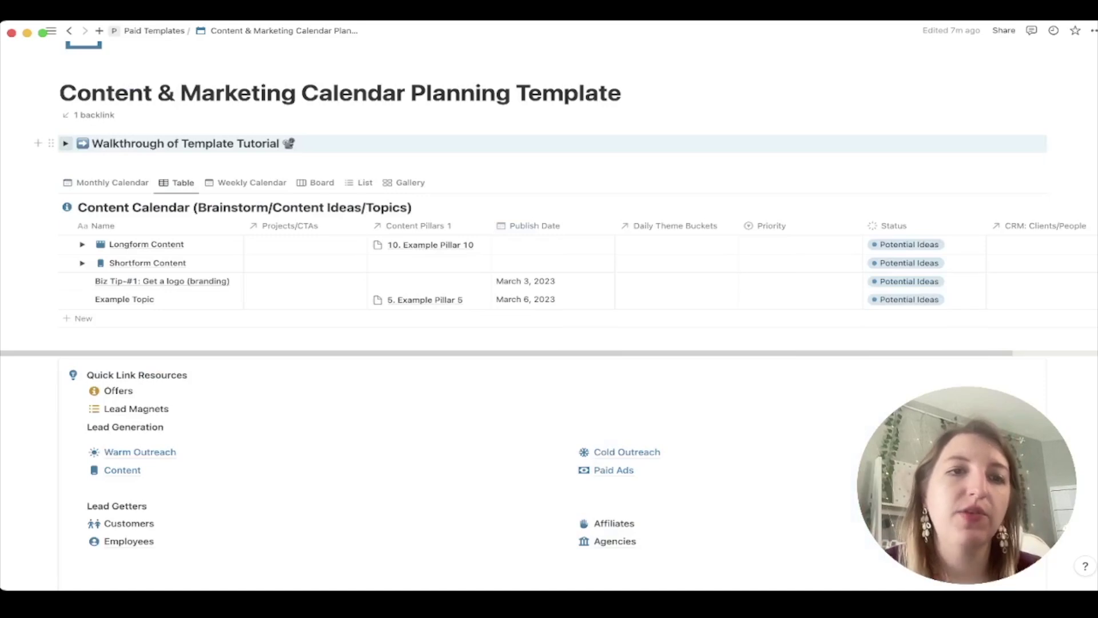